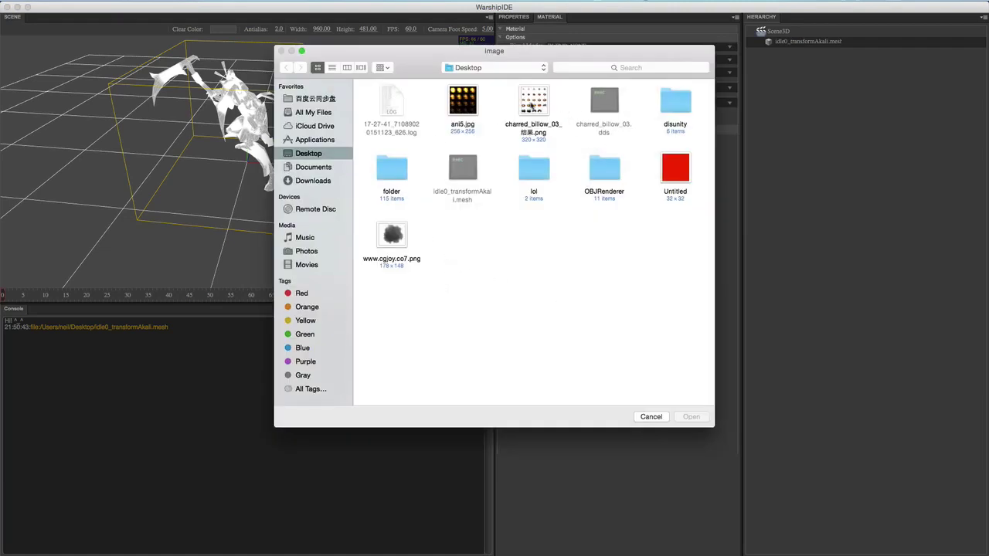
- Load charred_billow_03_结果.png as the Akali mesh's texture and set its blend mode to BLEND_ALPHA
{"action": "left_click", "coordinate": [533, 103]}
{"action": "left_click", "coordinate": [702, 418]}
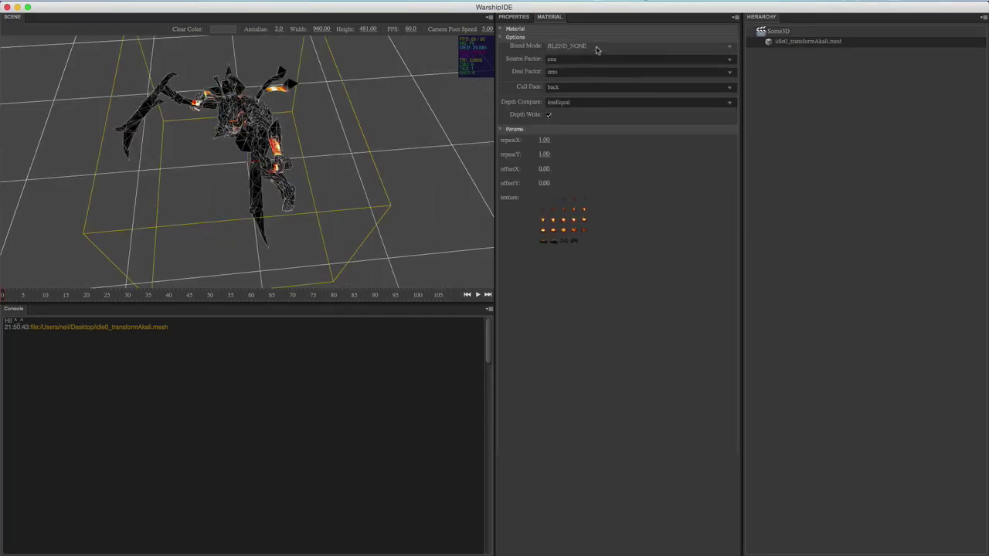
{"action": "left_click", "coordinate": [596, 48]}
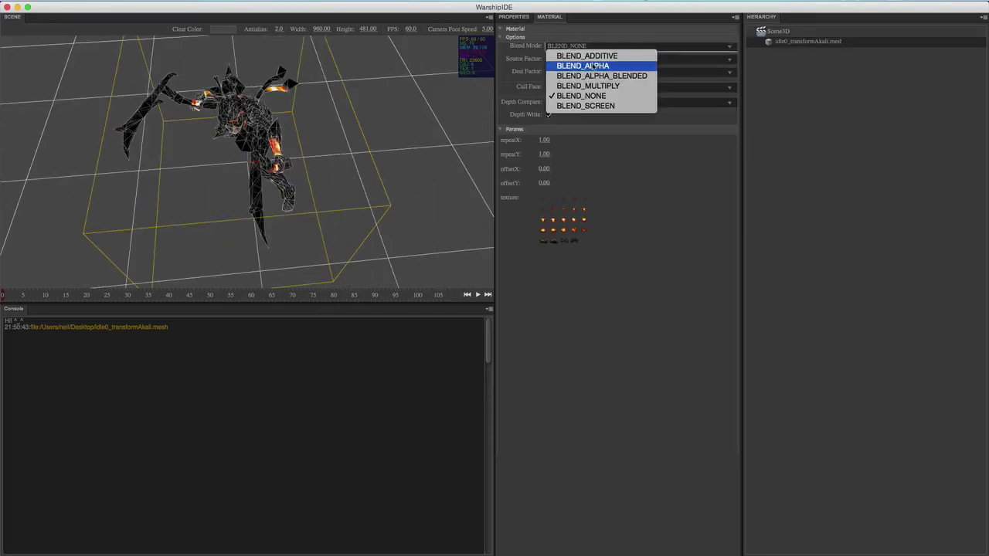
{"action": "left_click", "coordinate": [582, 65]}
- Examine the alpha-blended mesh from several angles, both deselected and selected
{"action": "left_click_drag", "start_coordinate": [422, 237], "coordinate": [350, 226]}
{"action": "mouse_move", "coordinate": [424, 224]}
{"action": "left_mouse_down"}
{"action": "mouse_move", "coordinate": [456, 222]}
{"action": "mouse_move", "coordinate": [434, 208]}
{"action": "left_mouse_up"}
{"action": "left_click", "coordinate": [249, 119]}
{"action": "left_click_drag", "start_coordinate": [320, 194], "coordinate": [407, 204]}
{"action": "left_click", "coordinate": [407, 206]}
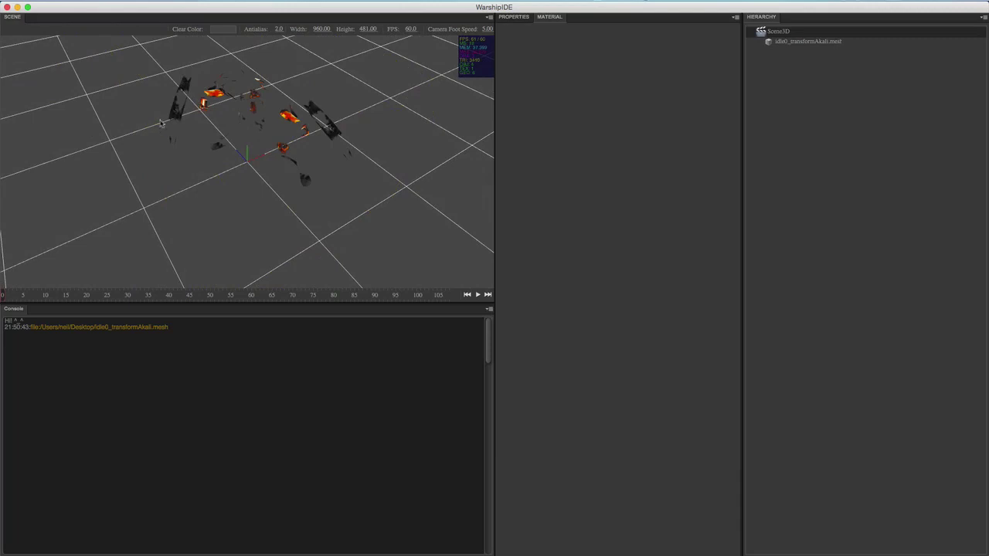
{"action": "left_click_drag", "start_coordinate": [320, 190], "coordinate": [278, 185]}
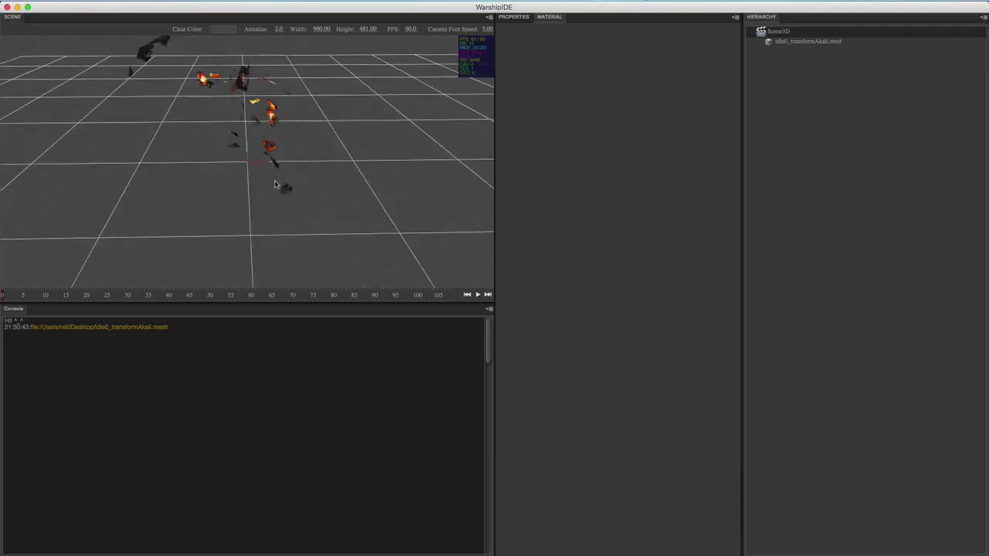
{"action": "left_click", "coordinate": [269, 91]}
- Add a Plane +xy to the scene and set its scale to 100 on X, Y and Z
{"action": "left_click", "coordinate": [83, 1]}
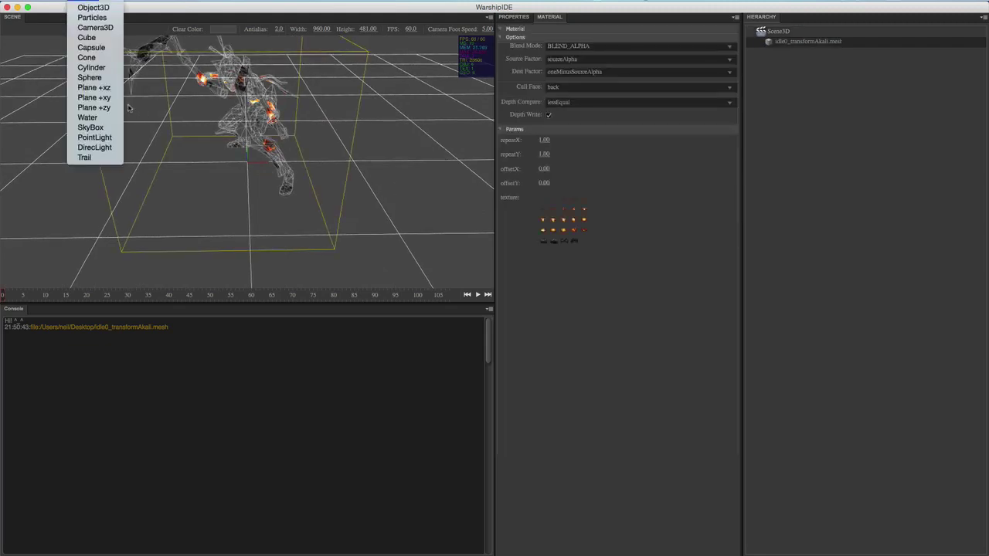
{"action": "left_click", "coordinate": [94, 97]}
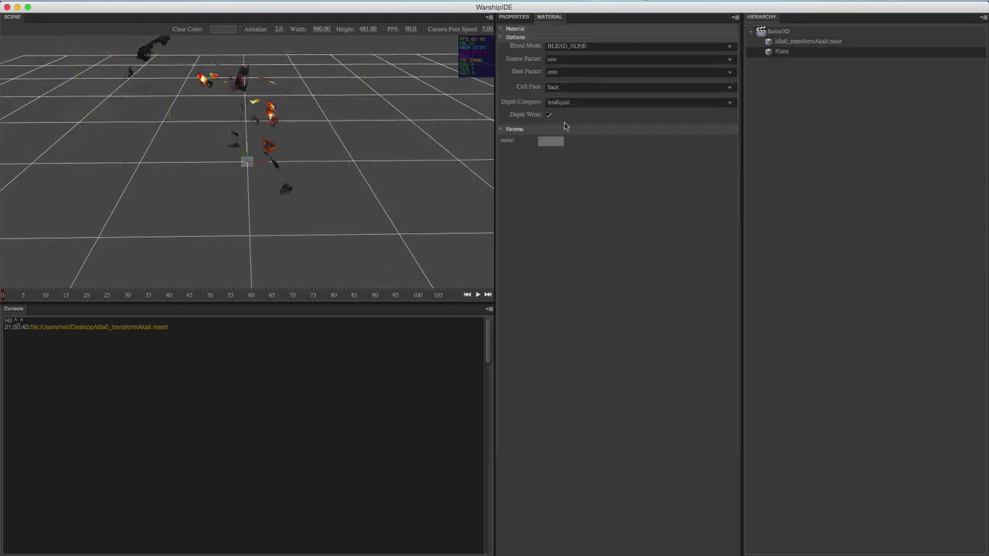
{"action": "left_click", "coordinate": [506, 16]}
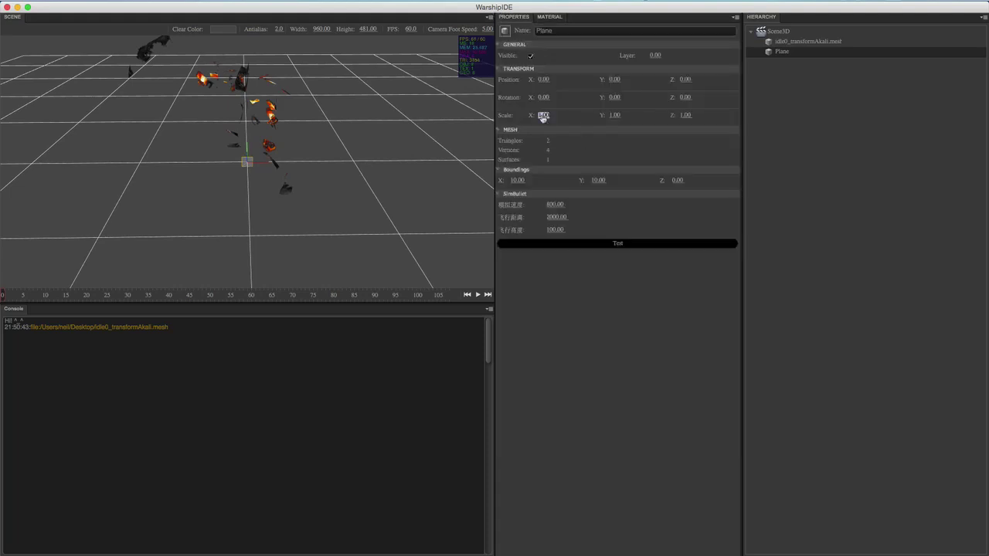
{"action": "left_click_drag", "start_coordinate": [543, 119], "coordinate": [610, 119]}
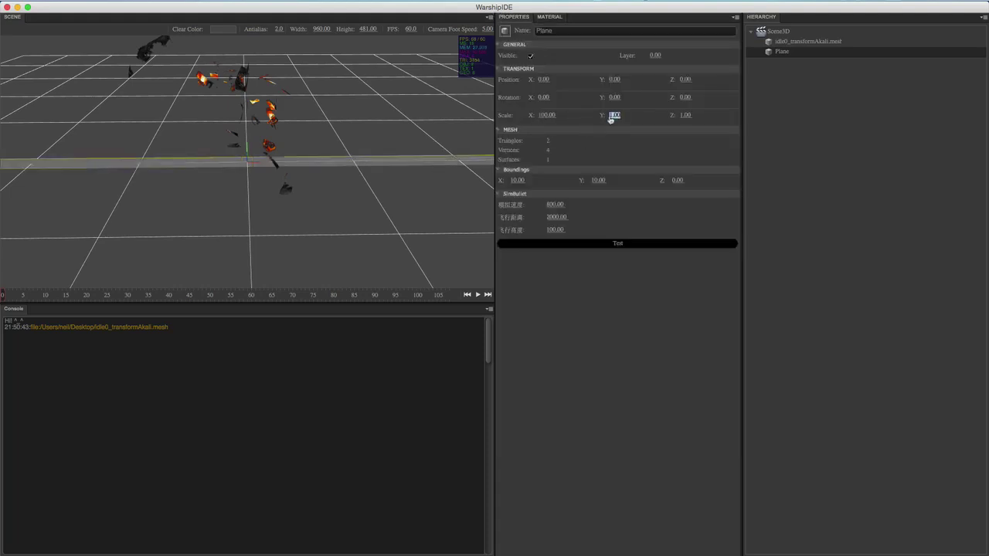
{"action": "type", "text": "100"}
{"action": "key", "text": "Return"}
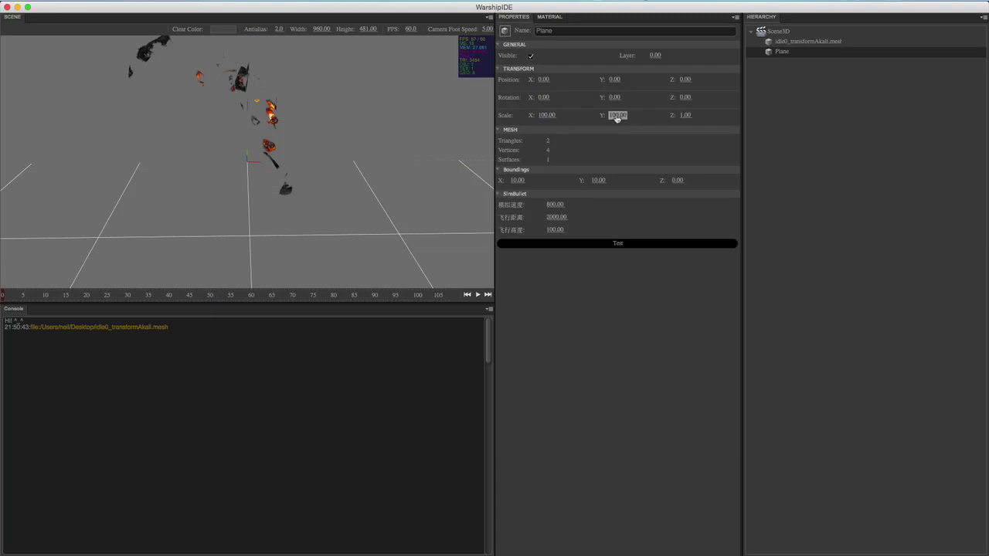
{"action": "left_click", "coordinate": [685, 115]}
{"action": "type", "text": "100"}
{"action": "left_click", "coordinate": [793, 56]}
- Shift the plane behind the mesh by setting its Z position to 115
{"action": "left_click", "coordinate": [550, 17]}
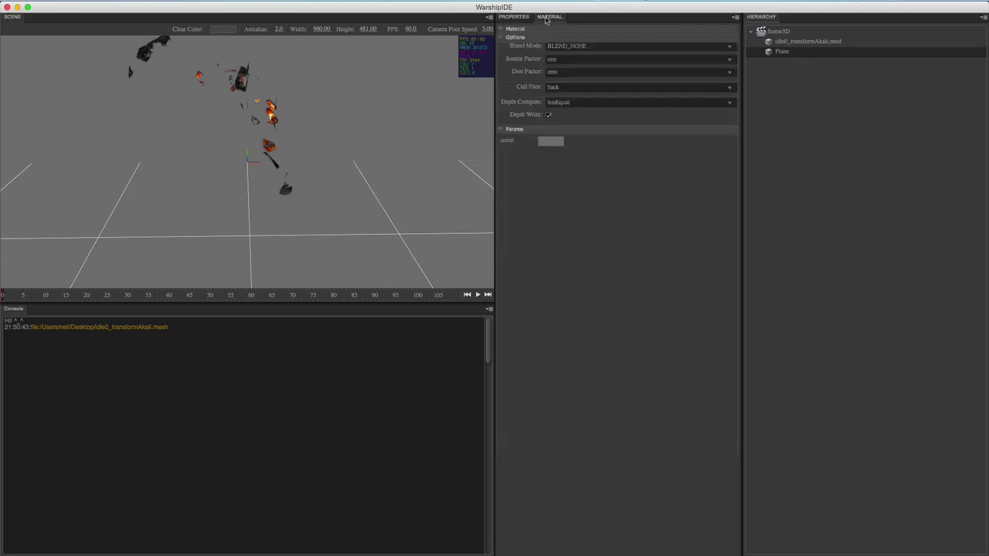
{"action": "left_click", "coordinate": [514, 17]}
{"action": "left_click_drag", "start_coordinate": [684, 80], "coordinate": [986, 115]}
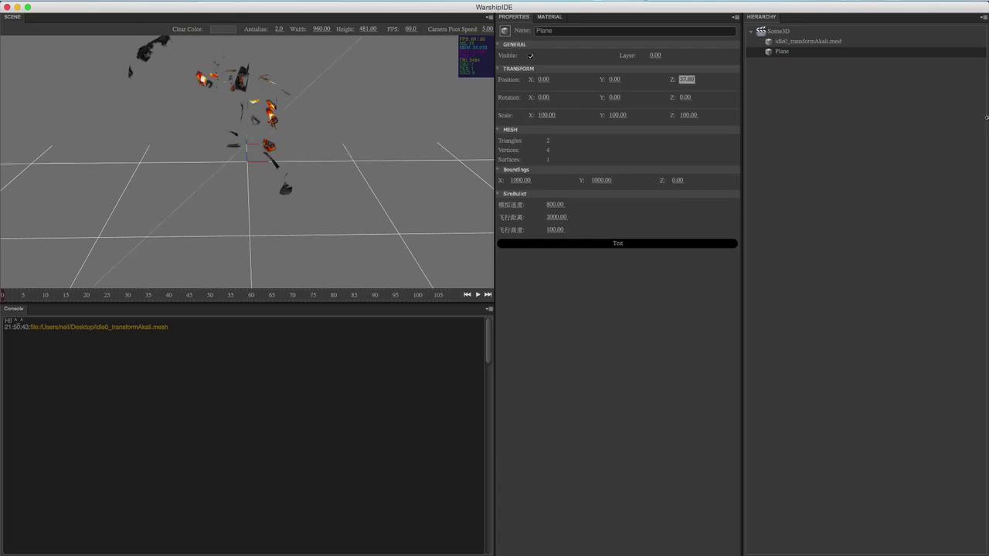
{"action": "left_click_drag", "start_coordinate": [684, 78], "coordinate": [832, 81]}
{"action": "left_click_drag", "start_coordinate": [687, 81], "coordinate": [777, 85]}
{"action": "mouse_move", "coordinate": [679, 79]}
{"action": "left_mouse_down"}
{"action": "mouse_move", "coordinate": [729, 80]}
{"action": "mouse_move", "coordinate": [687, 80]}
{"action": "left_mouse_up"}
- Change the plane's material color to a bright blue
{"action": "left_click", "coordinate": [546, 18]}
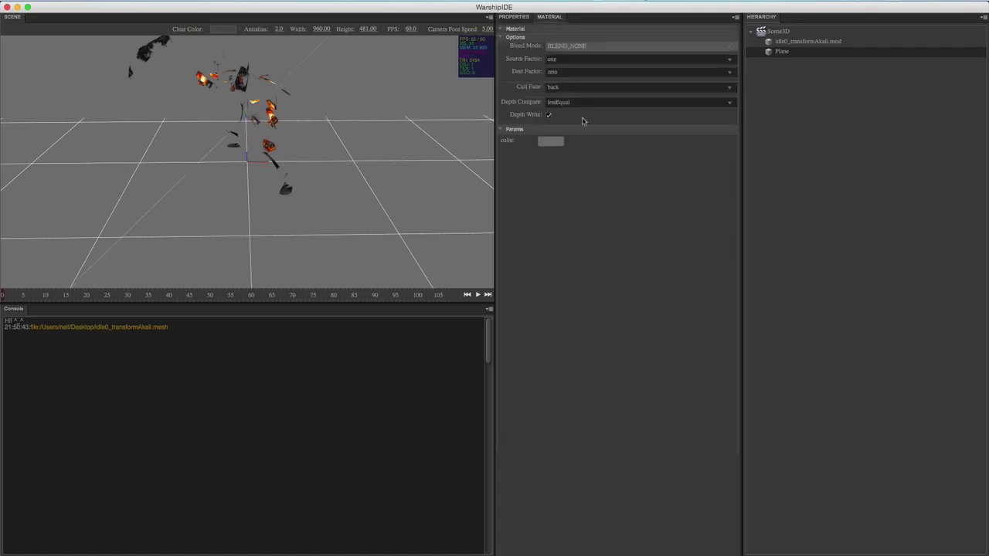
{"action": "left_click", "coordinate": [551, 142]}
{"action": "left_click", "coordinate": [595, 213]}
{"action": "left_click_drag", "start_coordinate": [599, 212], "coordinate": [631, 188]}
{"action": "left_click", "coordinate": [581, 179]}
{"action": "left_click", "coordinate": [558, 160]}
- Examine the transparent mesh in front of the blue plane from different angles
{"action": "left_click_drag", "start_coordinate": [454, 206], "coordinate": [285, 250]}
{"action": "left_click", "coordinate": [256, 133]}
{"action": "left_click", "coordinate": [268, 249]}
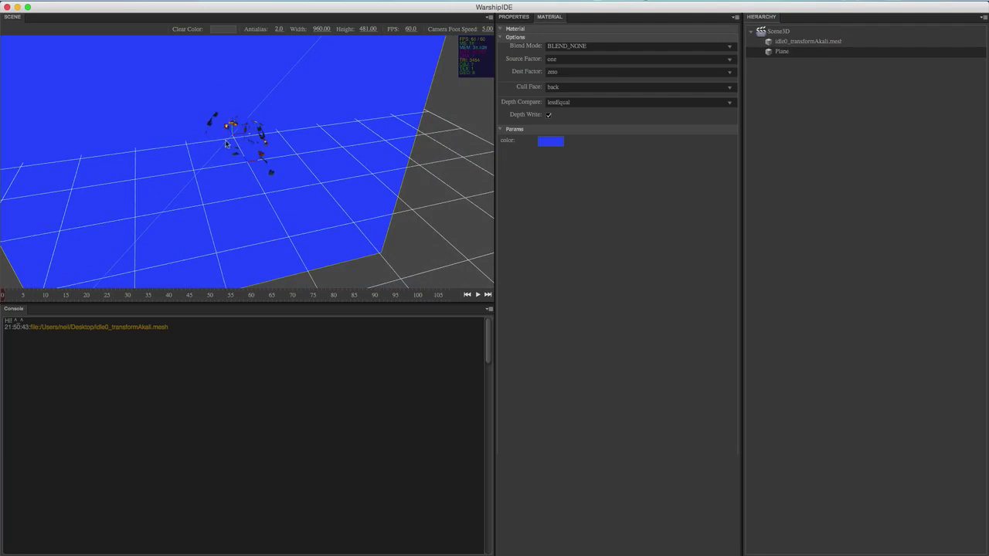
{"action": "left_click_drag", "start_coordinate": [171, 182], "coordinate": [170, 194]}
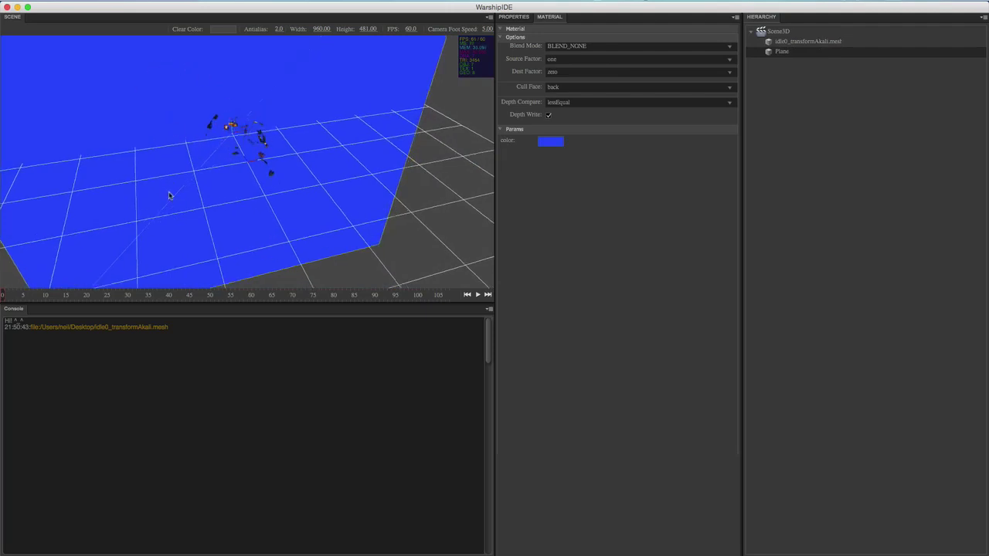
{"action": "left_click_drag", "start_coordinate": [271, 214], "coordinate": [210, 199]}
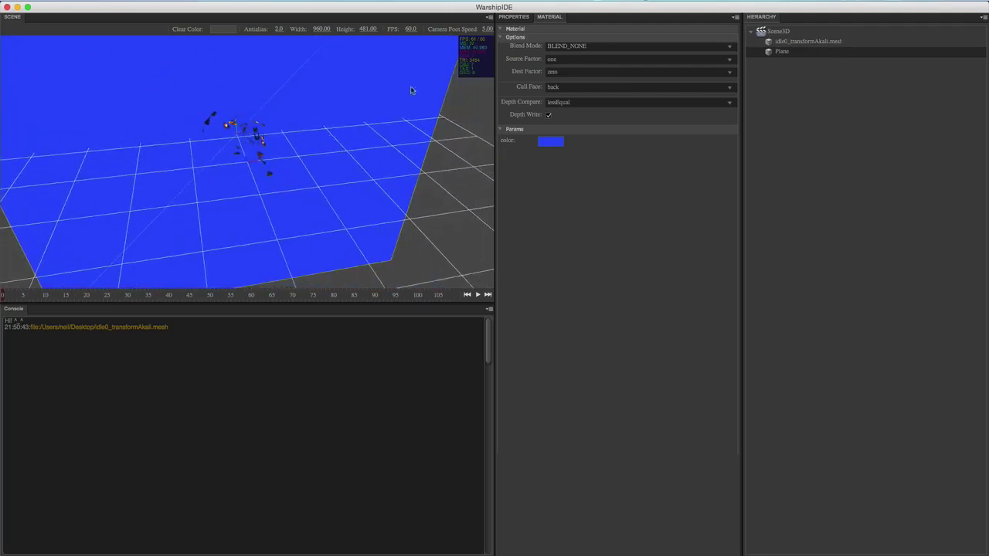
{"action": "left_click_drag", "start_coordinate": [433, 200], "coordinate": [346, 204]}
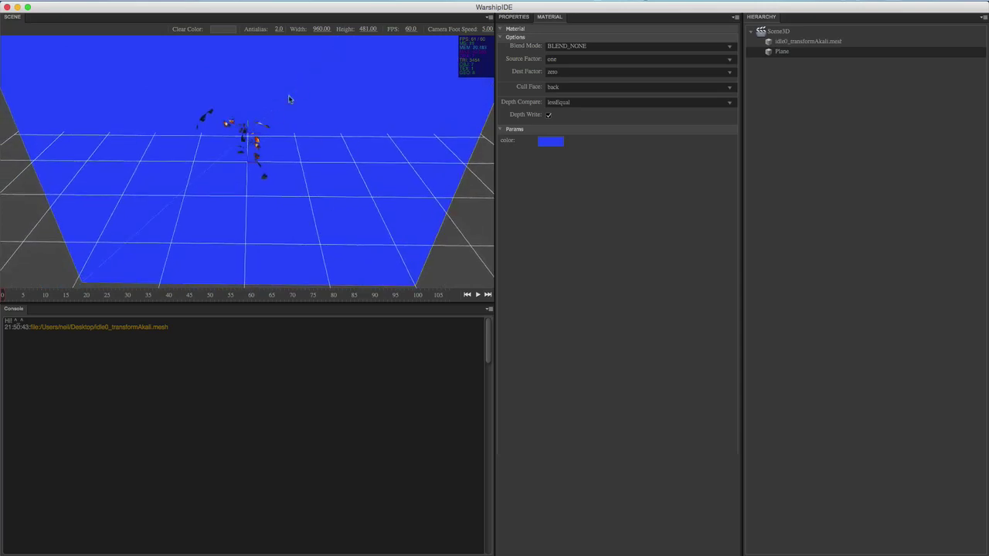
- Check the mesh's layer in its properties and set the plane's layer to 1
{"action": "left_click", "coordinate": [249, 137]}
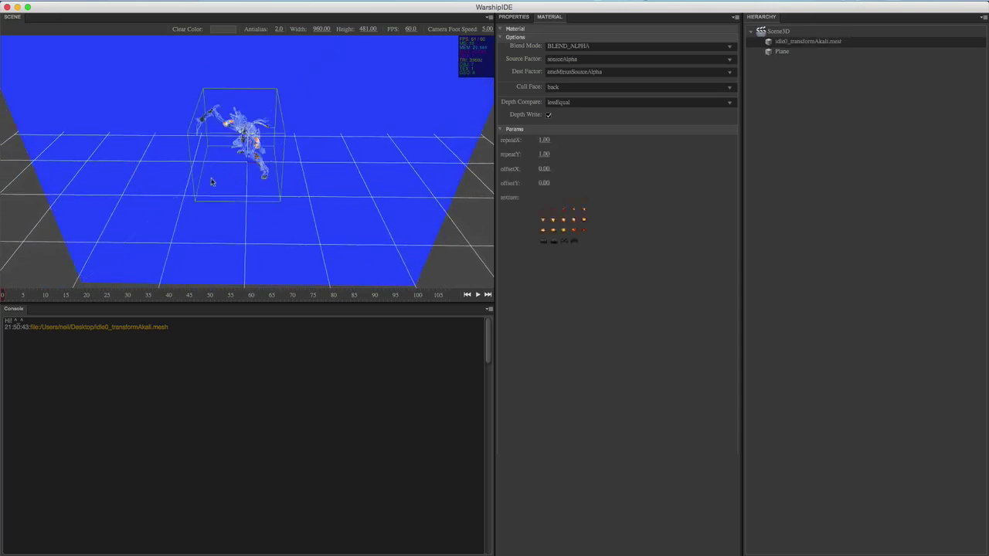
{"action": "left_click", "coordinate": [513, 17]}
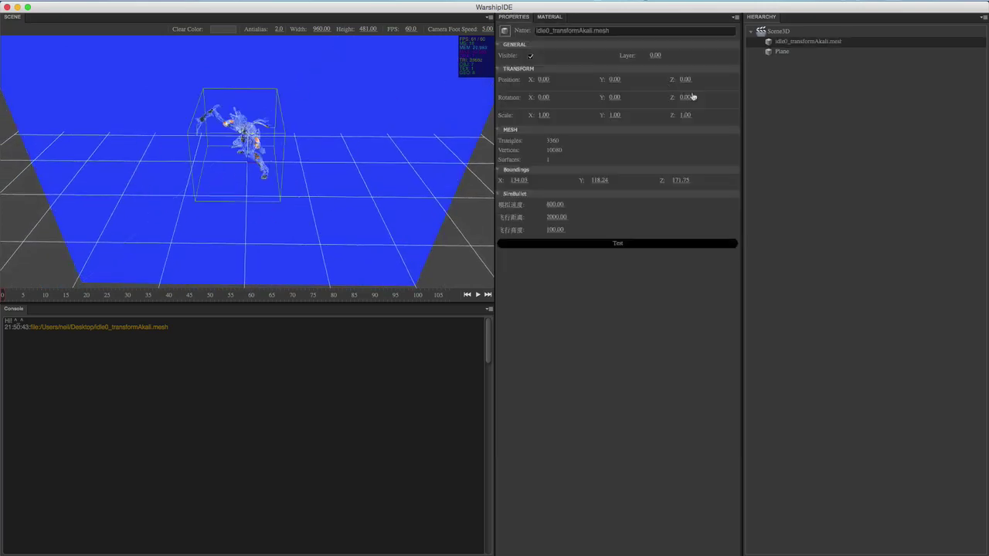
{"action": "left_click", "coordinate": [783, 52]}
{"action": "left_click", "coordinate": [662, 56]}
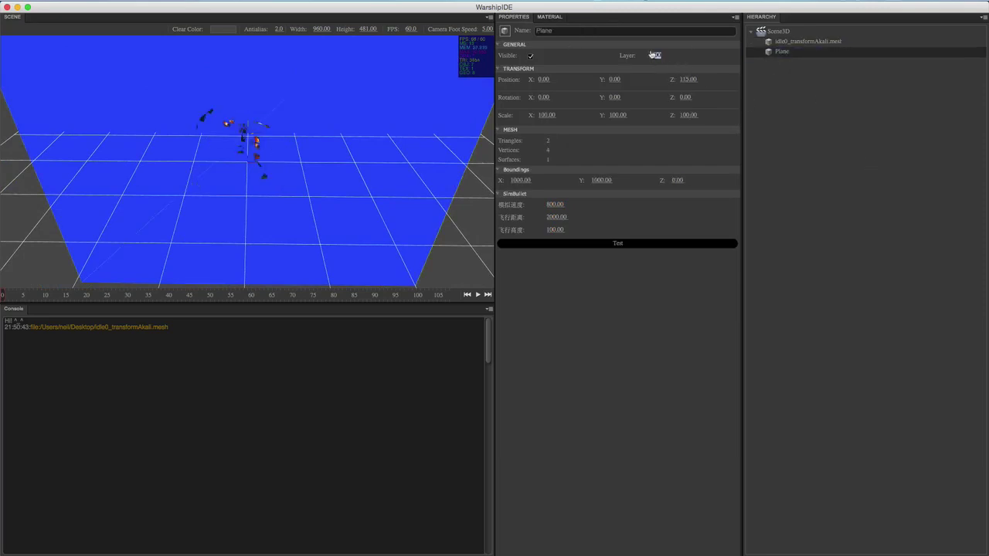
{"action": "left_click", "coordinate": [793, 41]}
- Examine close up and from afar how the mesh's transparent areas render against the plane with the new layer order
{"action": "left_click_drag", "start_coordinate": [210, 241], "coordinate": [214, 207]}
{"action": "scroll", "coordinate": [356, 254], "scroll_direction": "up", "scroll_amount": 2}
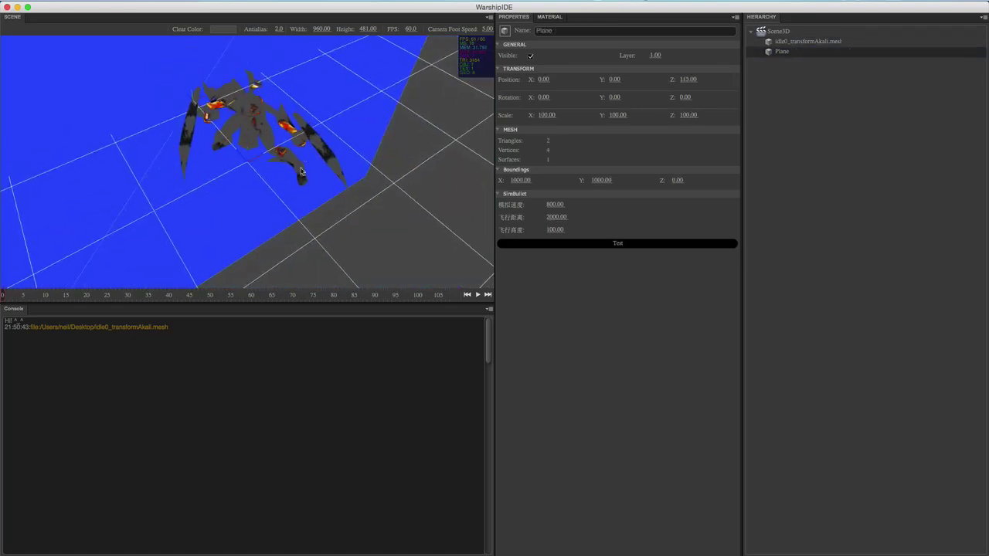
{"action": "left_click_drag", "start_coordinate": [253, 179], "coordinate": [248, 122]}
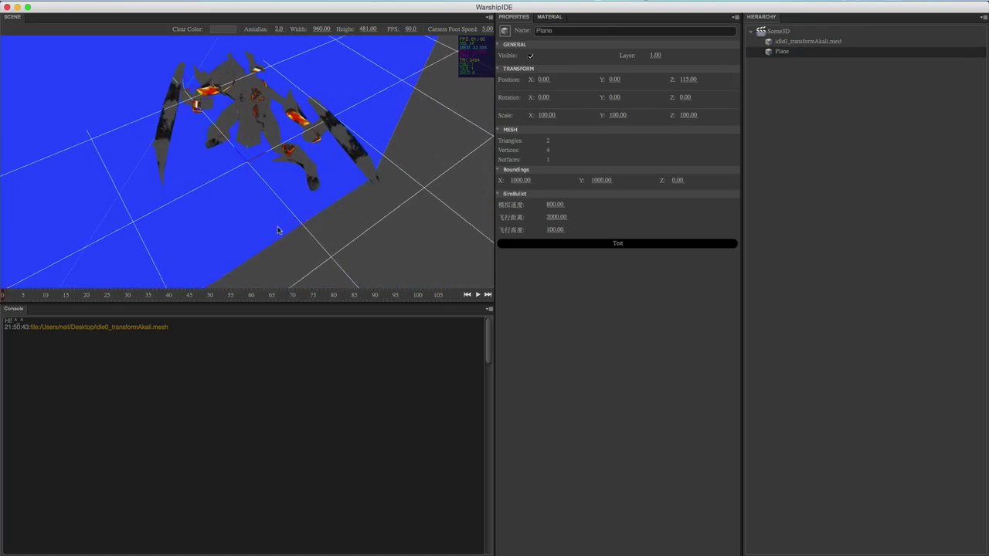
{"action": "left_click_drag", "start_coordinate": [279, 231], "coordinate": [244, 224]}
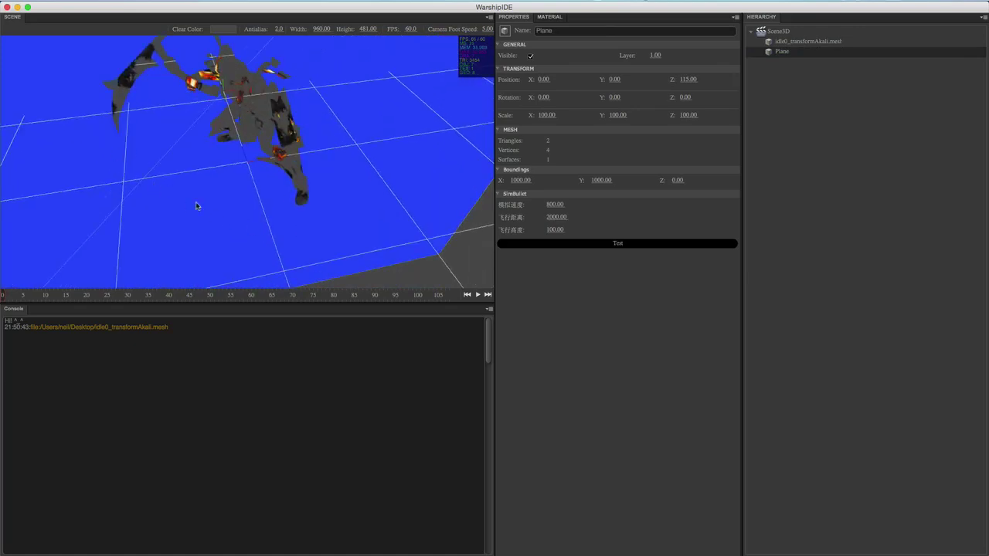
{"action": "left_click_drag", "start_coordinate": [195, 203], "coordinate": [192, 194]}
{"action": "left_click_drag", "start_coordinate": [315, 214], "coordinate": [299, 218]}
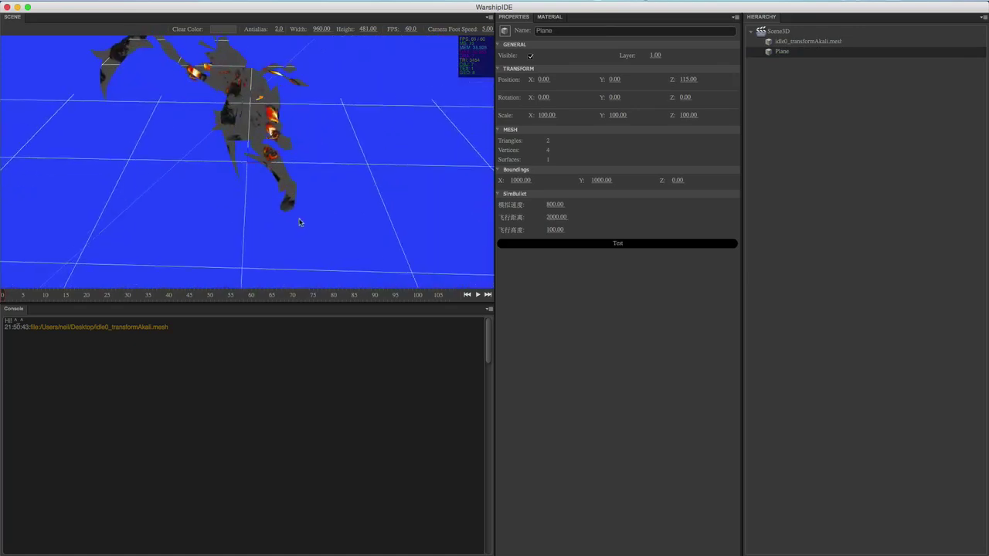
{"action": "scroll", "coordinate": [300, 222], "scroll_direction": "down", "scroll_amount": 10}
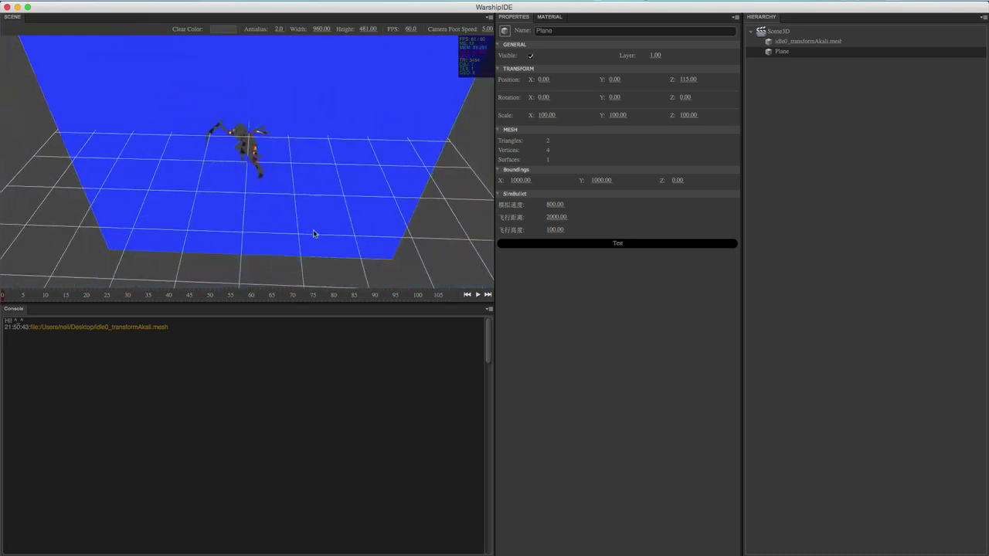
{"action": "scroll", "coordinate": [313, 234], "scroll_direction": "down", "scroll_amount": 2}
{"action": "left_click_drag", "start_coordinate": [332, 244], "coordinate": [327, 243]}
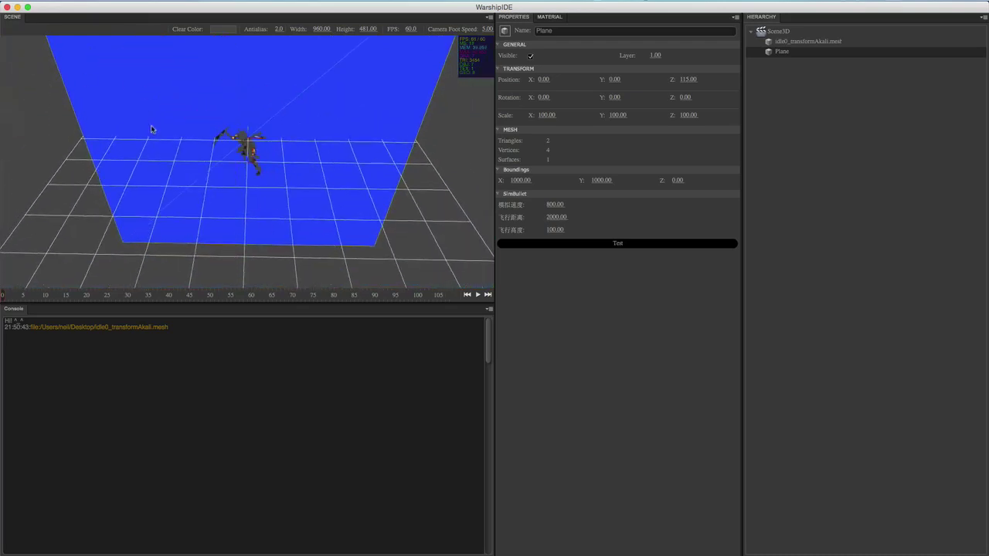
- Set the scene's clear color to red EA1414
{"action": "left_click", "coordinate": [231, 33]}
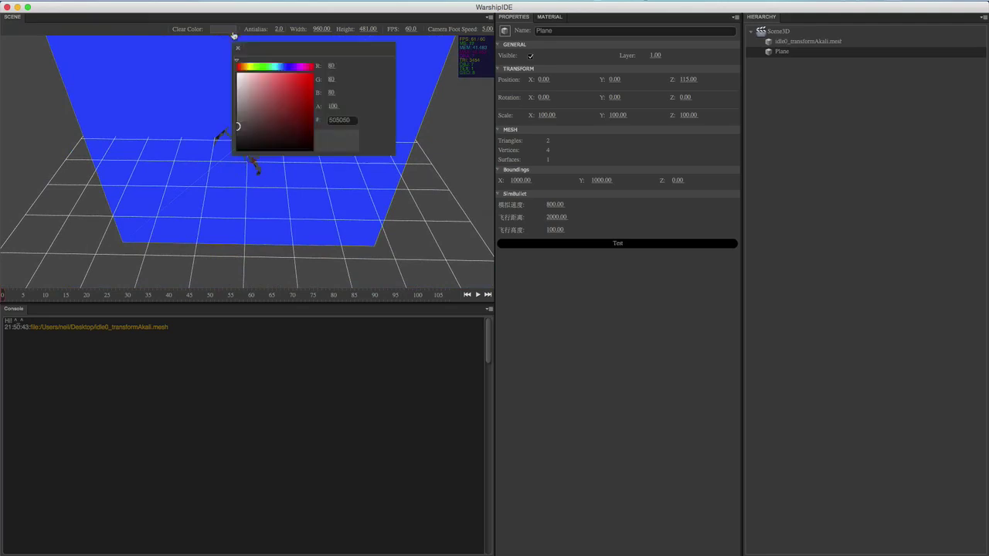
{"action": "left_click_drag", "start_coordinate": [297, 96], "coordinate": [307, 80]}
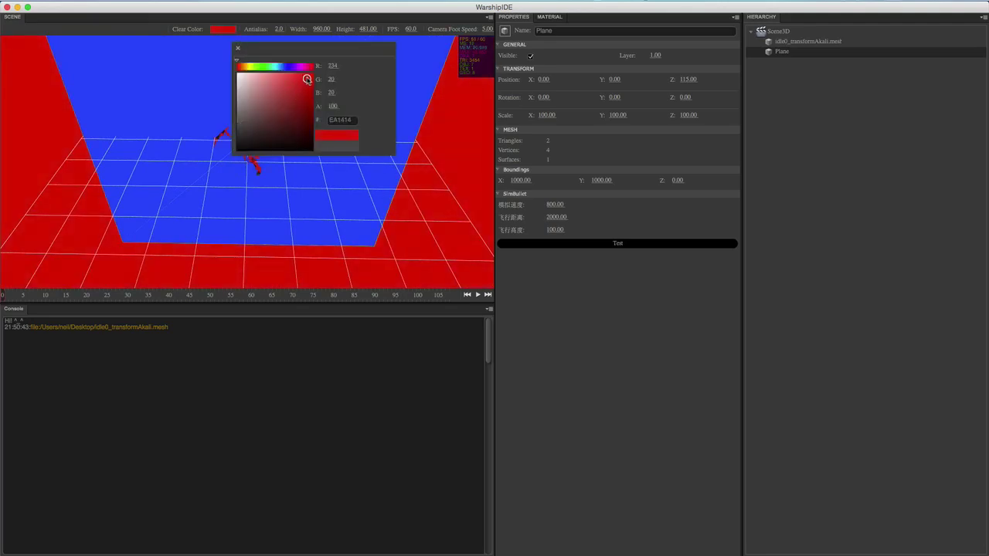
{"action": "left_click", "coordinate": [238, 48]}
- Examine from several angles how the red clear color affects the mesh's transparent areas
{"action": "left_click_drag", "start_coordinate": [313, 176], "coordinate": [231, 202]}
{"action": "scroll", "coordinate": [317, 184], "scroll_direction": "up", "scroll_amount": 2}
{"action": "scroll", "coordinate": [318, 184], "scroll_direction": "up", "scroll_amount": 3}
{"action": "left_click_drag", "start_coordinate": [172, 121], "coordinate": [259, 134]}
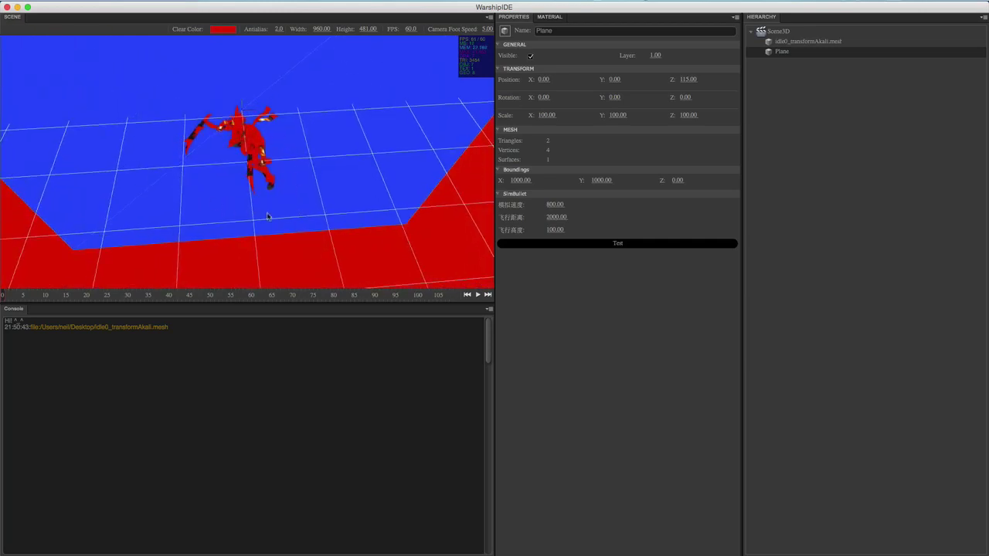
{"action": "left_click_drag", "start_coordinate": [266, 217], "coordinate": [223, 192]}
{"action": "left_click_drag", "start_coordinate": [284, 223], "coordinate": [256, 185]}
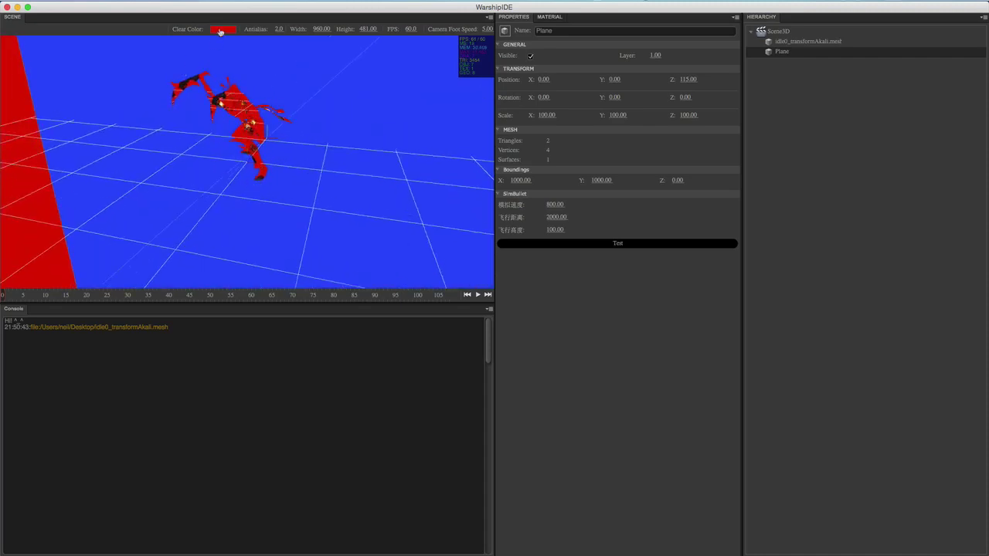
- Try green and other clear colors on the scene, and finish with dark red D40203
{"action": "left_click", "coordinate": [220, 32]}
{"action": "left_click_drag", "start_coordinate": [288, 47], "coordinate": [420, 102]}
{"action": "left_click", "coordinate": [384, 120]}
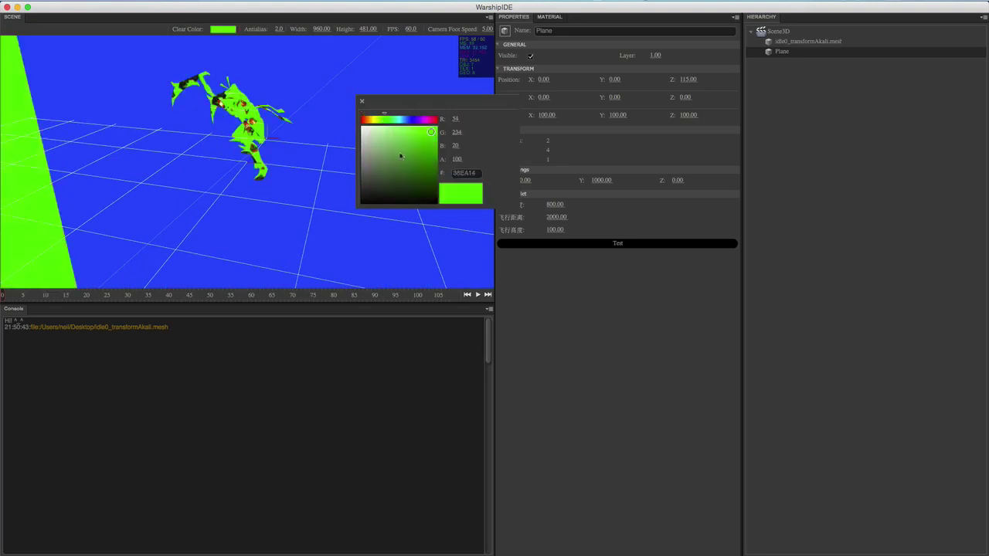
{"action": "mouse_move", "coordinate": [401, 154]}
{"action": "left_mouse_down"}
{"action": "mouse_move", "coordinate": [426, 152]}
{"action": "mouse_move", "coordinate": [362, 122]}
{"action": "mouse_move", "coordinate": [422, 137]}
{"action": "mouse_move", "coordinate": [411, 131]}
{"action": "mouse_move", "coordinate": [432, 132]}
{"action": "mouse_move", "coordinate": [433, 120]}
{"action": "mouse_move", "coordinate": [434, 138]}
{"action": "mouse_move", "coordinate": [429, 119]}
{"action": "mouse_move", "coordinate": [438, 119]}
{"action": "left_mouse_up"}
{"action": "left_click", "coordinate": [367, 120]}
{"action": "left_click", "coordinate": [430, 132]}
{"action": "left_click", "coordinate": [417, 119]}
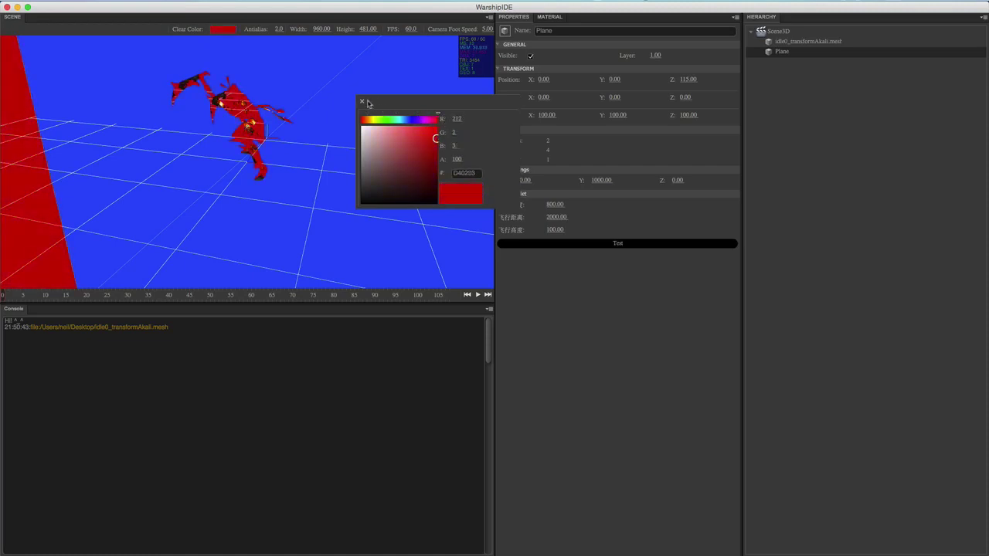
{"action": "left_click", "coordinate": [361, 101]}
- Select the Akali mesh and examine its transparent areas against the plane and the new clear color
{"action": "left_click_drag", "start_coordinate": [280, 207], "coordinate": [352, 211]}
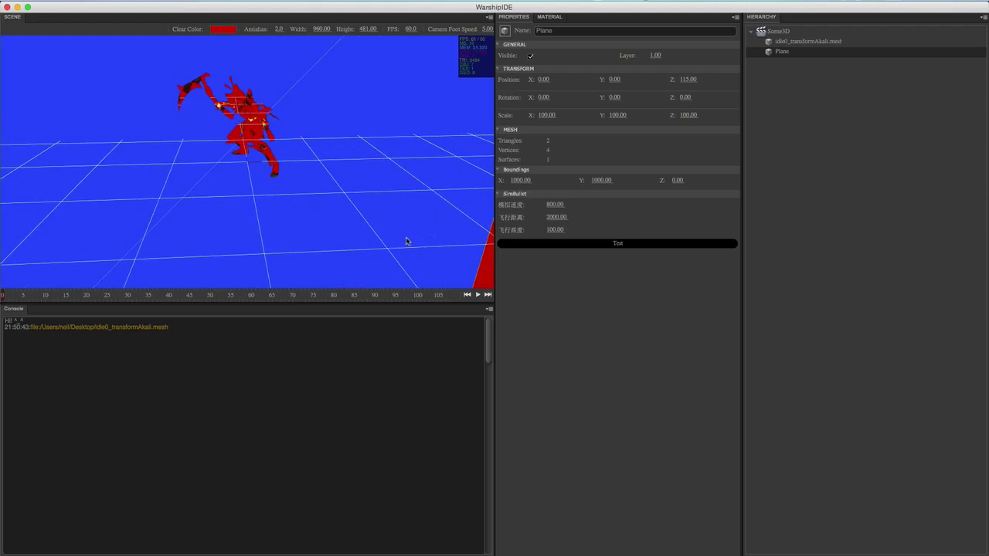
{"action": "left_click_drag", "start_coordinate": [366, 256], "coordinate": [335, 256]}
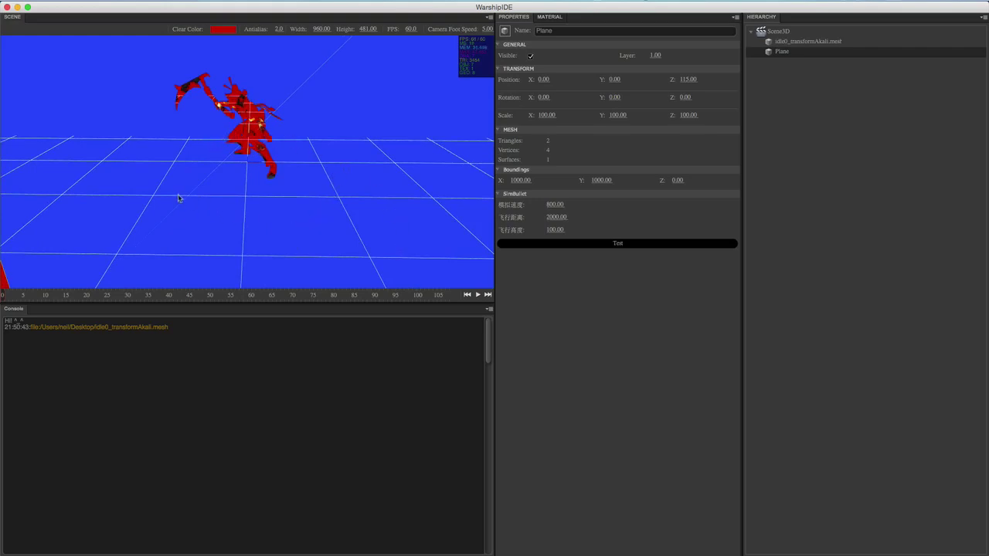
{"action": "left_click", "coordinate": [251, 123]}
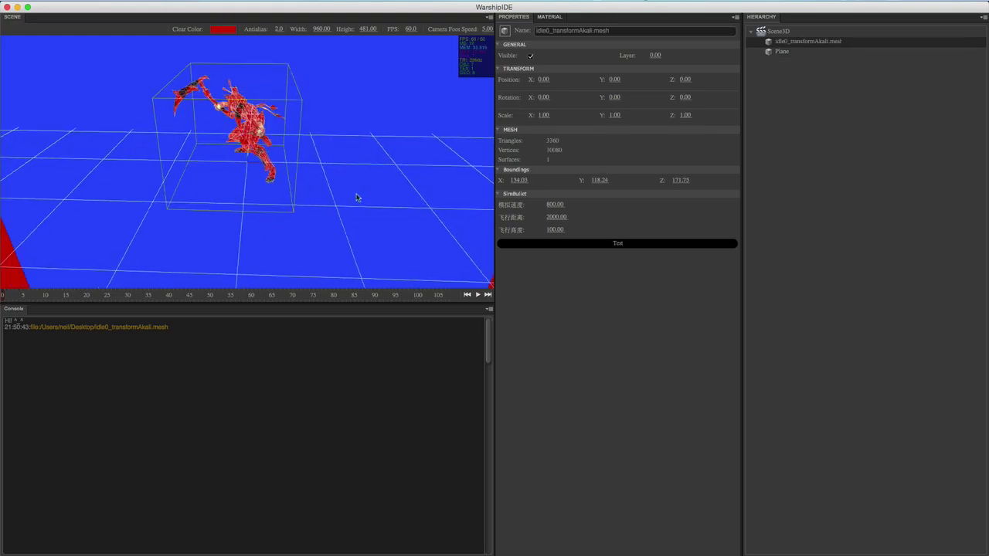
{"action": "scroll", "coordinate": [354, 202], "scroll_direction": "up", "scroll_amount": 5}
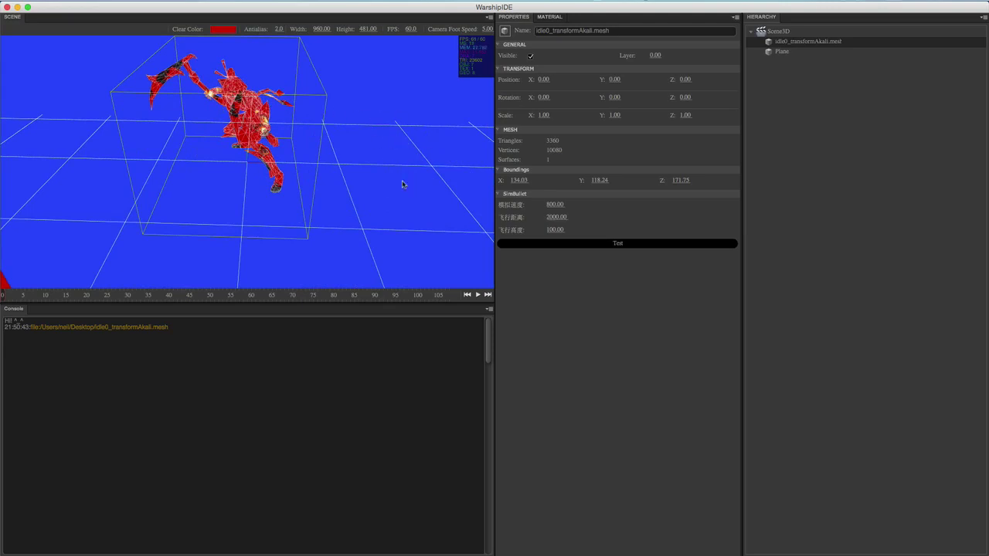
- Select the Akali mesh and examine its material's blend settings and its transparent areas against the plane from several angles
{"action": "left_click", "coordinate": [183, 174]}
{"action": "left_click", "coordinate": [241, 123]}
{"action": "left_click", "coordinate": [551, 18]}
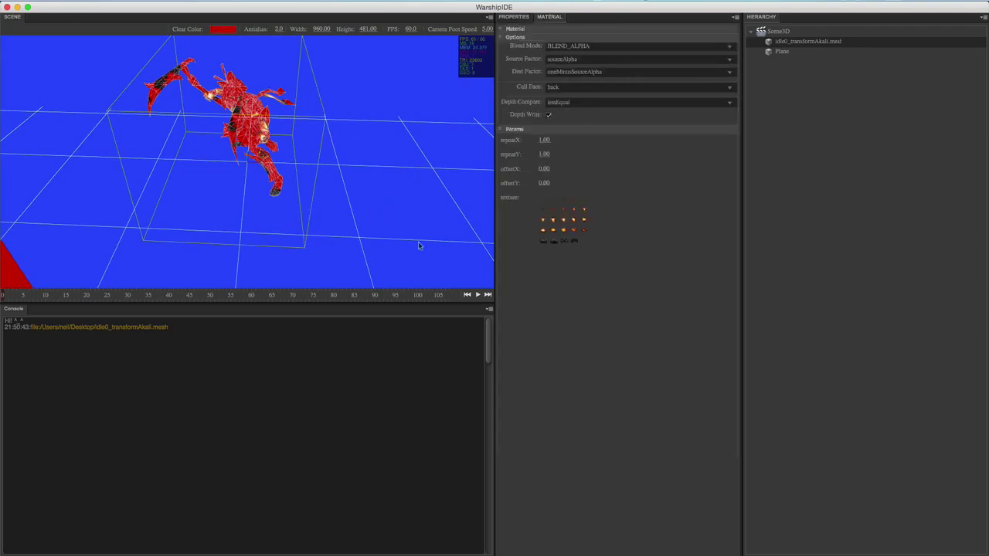
{"action": "left_click_drag", "start_coordinate": [419, 246], "coordinate": [241, 197]}
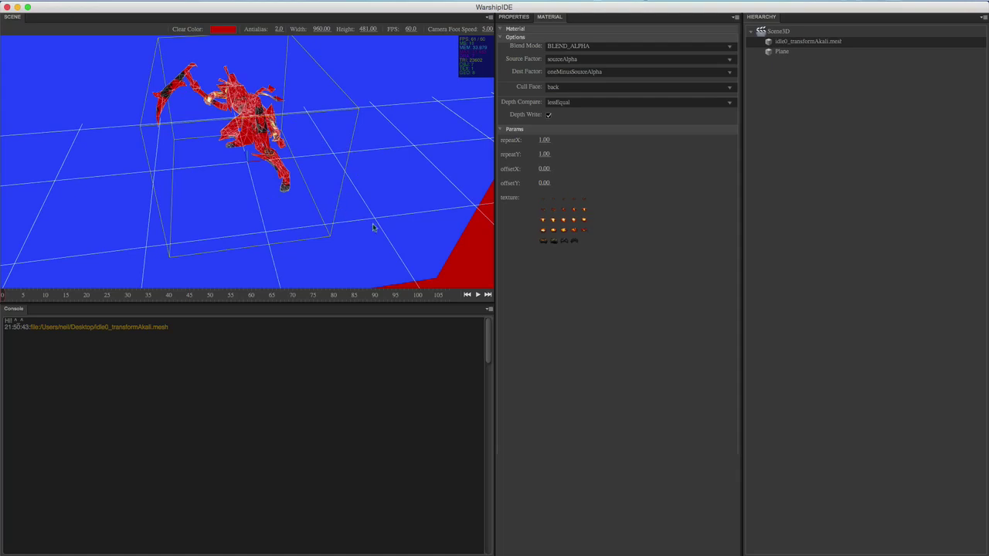
{"action": "left_click_drag", "start_coordinate": [375, 223], "coordinate": [448, 247]}
{"action": "left_click_drag", "start_coordinate": [415, 199], "coordinate": [347, 210]}
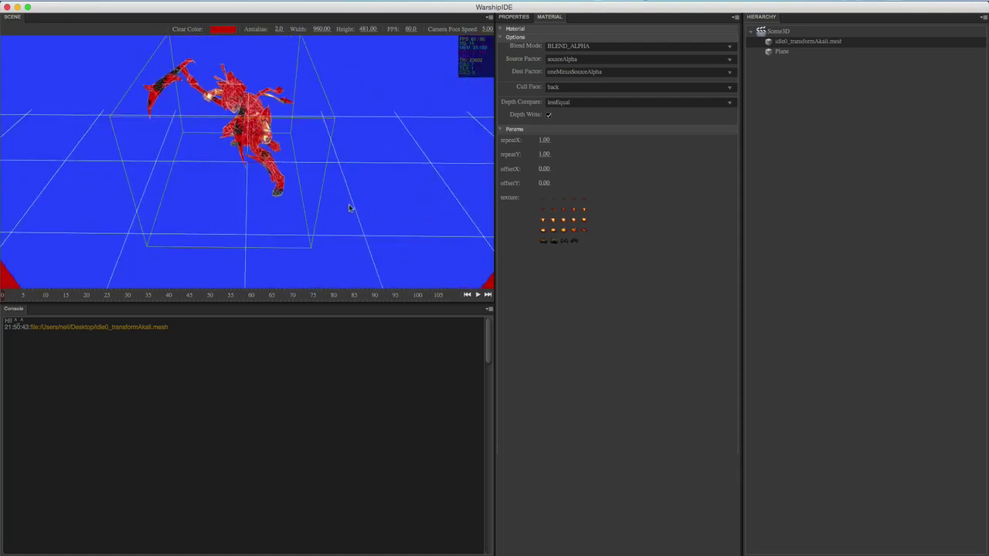
- Select the Plane and examine its material's blend settings and the mesh in front of it from several angles
{"action": "left_click", "coordinate": [782, 51]}
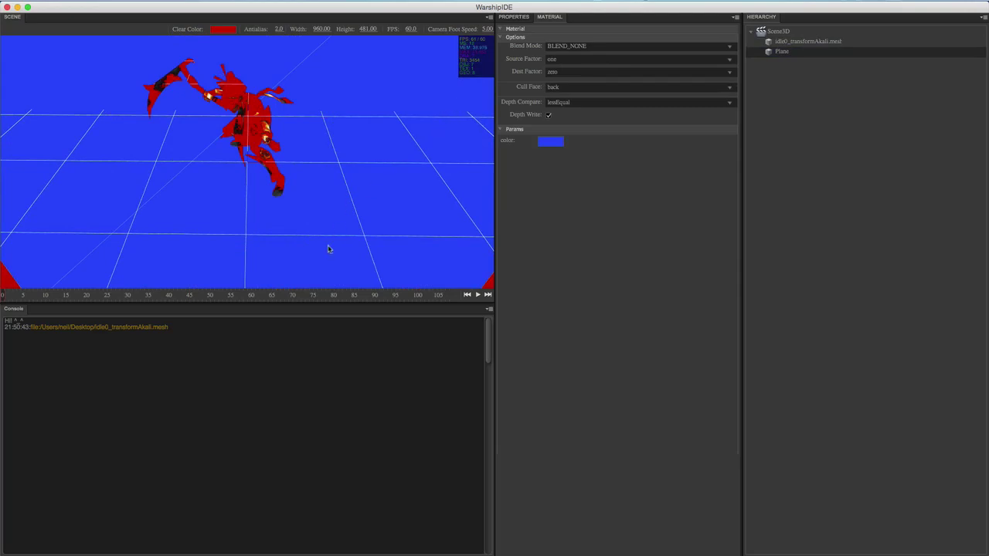
{"action": "left_click_drag", "start_coordinate": [328, 248], "coordinate": [269, 243]}
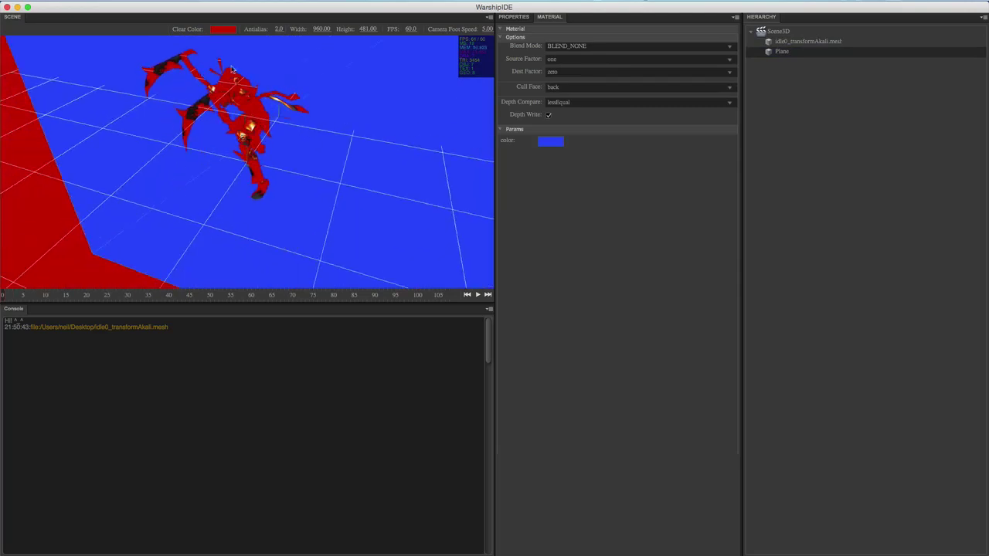
{"action": "mouse_move", "coordinate": [315, 190]}
{"action": "left_mouse_down"}
{"action": "mouse_move", "coordinate": [302, 203]}
{"action": "mouse_move", "coordinate": [331, 200]}
{"action": "left_mouse_up"}
{"action": "left_click_drag", "start_coordinate": [357, 235], "coordinate": [354, 241]}
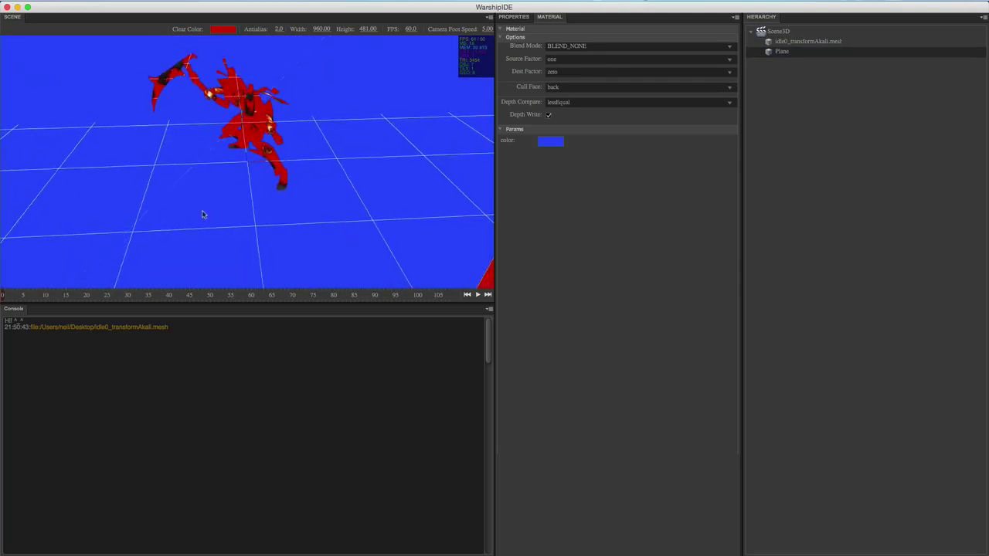
{"action": "scroll", "coordinate": [372, 206], "scroll_direction": "down", "scroll_amount": 5}
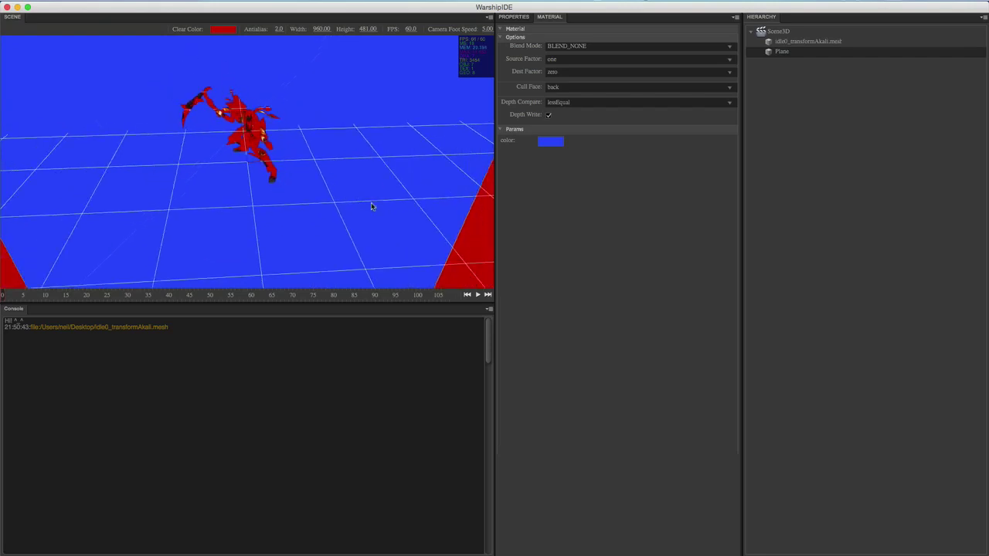
{"action": "left_click_drag", "start_coordinate": [371, 208], "coordinate": [284, 216]}
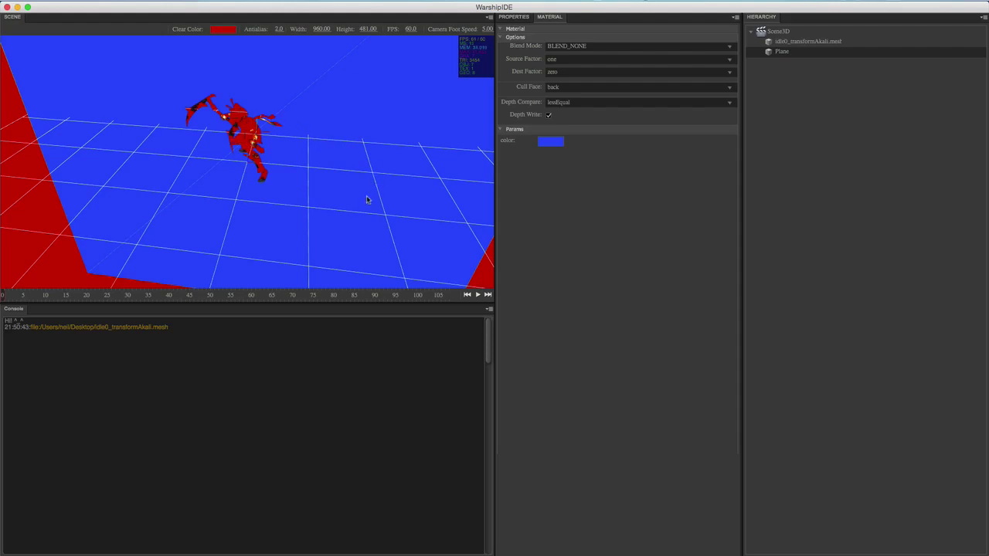
- Set the Akali mesh's layer to 5
{"action": "left_click", "coordinate": [240, 133]}
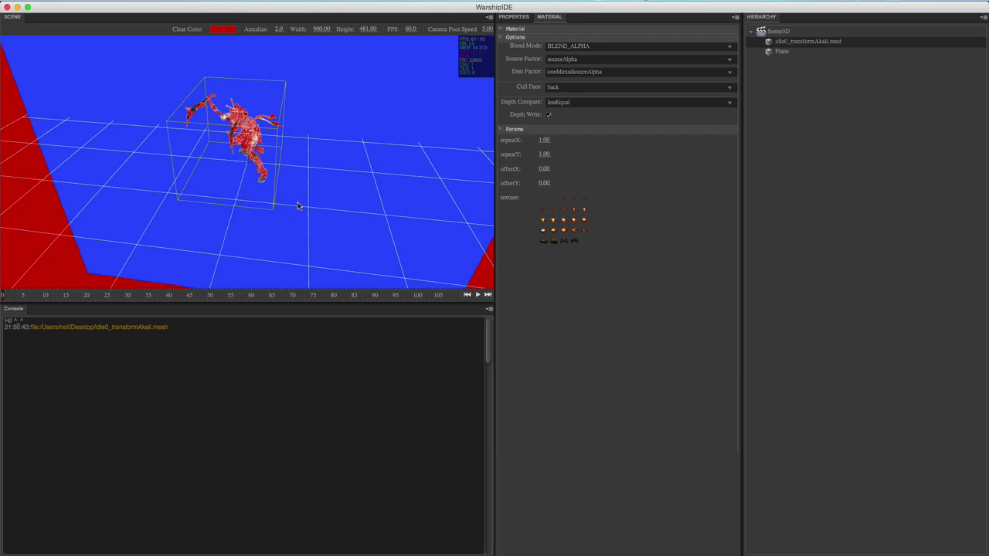
{"action": "left_click_drag", "start_coordinate": [187, 231], "coordinate": [123, 240]}
{"action": "left_click_drag", "start_coordinate": [232, 244], "coordinate": [294, 244]}
{"action": "left_click", "coordinate": [247, 155]}
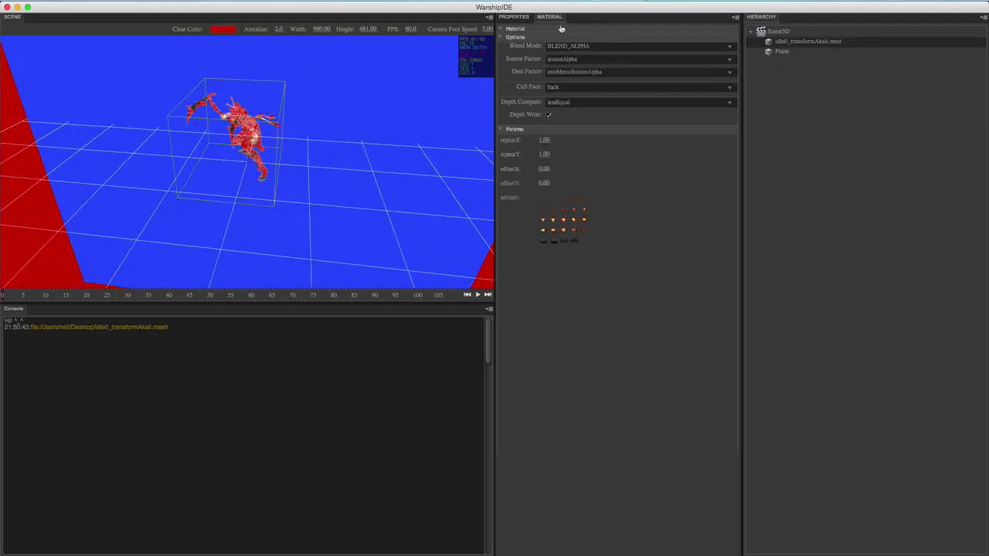
{"action": "left_click", "coordinate": [507, 17]}
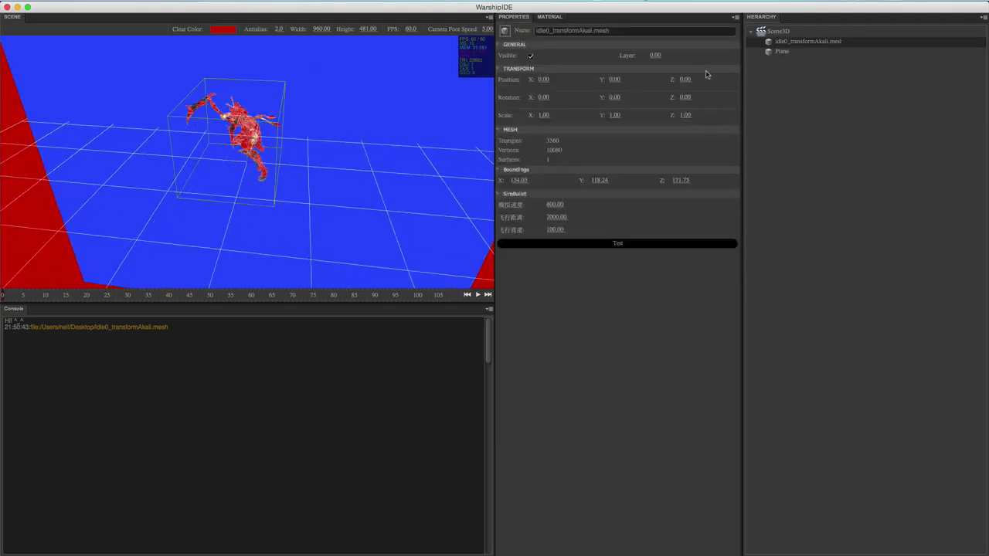
{"action": "left_click", "coordinate": [656, 55]}
{"action": "type", "text": "5"}
{"action": "left_click", "coordinate": [794, 161]}
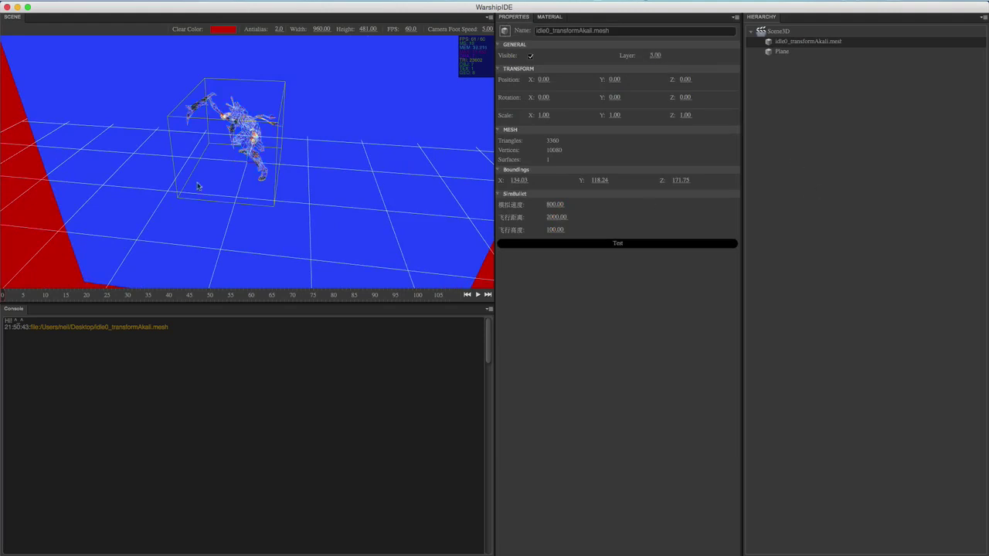
- Compare the layers of the plane and the Akali mesh, and examine the mesh's transparent areas over the plane from several angles
{"action": "left_click_drag", "start_coordinate": [196, 183], "coordinate": [86, 209]}
{"action": "left_click", "coordinate": [87, 211]}
{"action": "left_click_drag", "start_coordinate": [204, 198], "coordinate": [223, 163]}
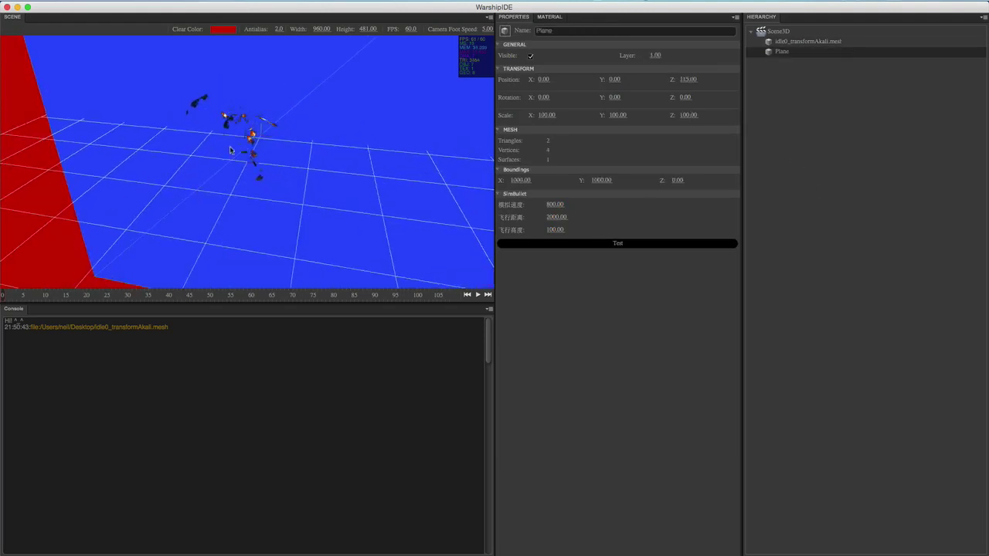
{"action": "left_click", "coordinate": [241, 139]}
{"action": "left_click_drag", "start_coordinate": [133, 231], "coordinate": [135, 214]}
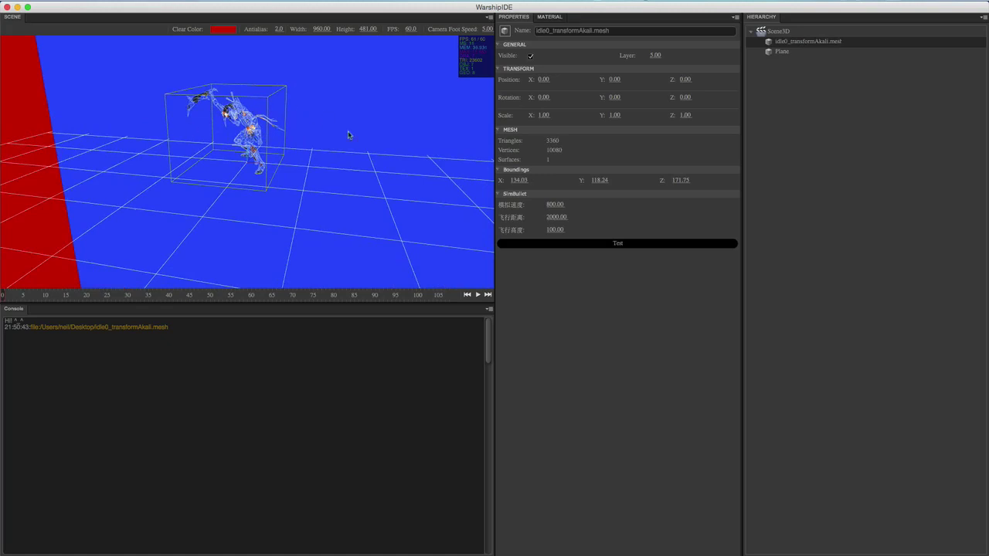
{"action": "left_click_drag", "start_coordinate": [320, 258], "coordinate": [323, 261]}
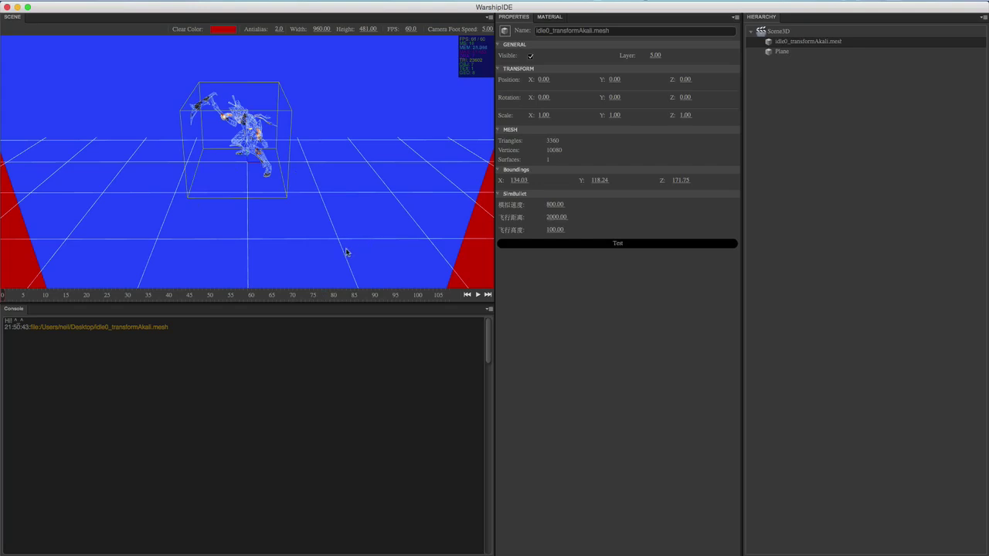
{"action": "left_click_drag", "start_coordinate": [292, 210], "coordinate": [381, 246]}
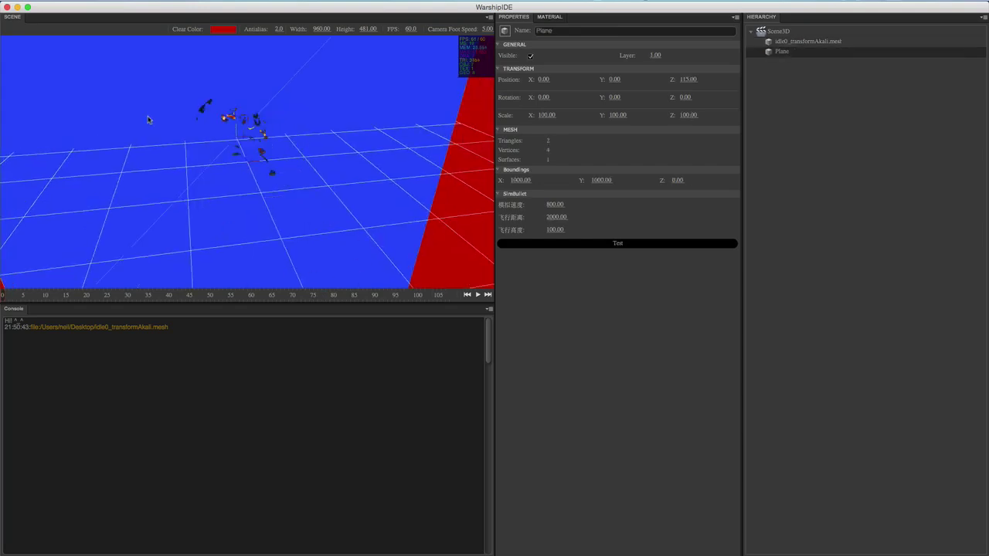
{"action": "left_click_drag", "start_coordinate": [330, 208], "coordinate": [375, 133]}
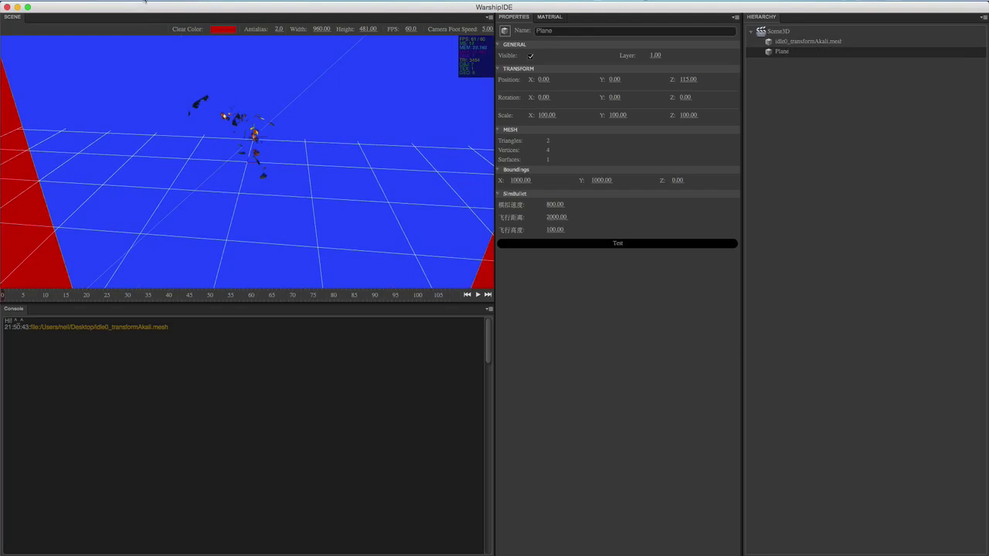
- Give the plane a texture material and load charred_billow_03_结果.png from the Desktop as its texture
{"action": "left_click", "coordinate": [145, 1]}
{"action": "left_click", "coordinate": [157, 17]}
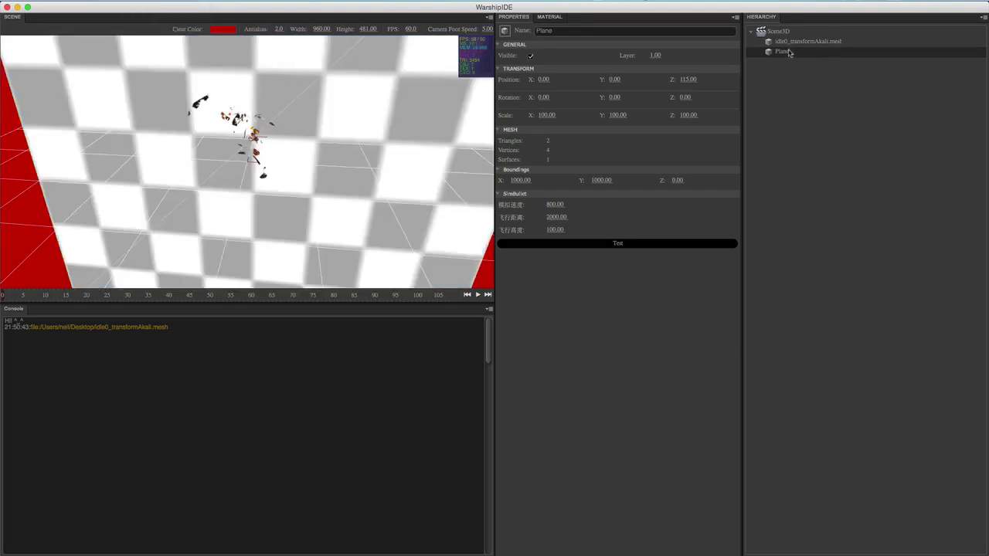
{"action": "left_click", "coordinate": [551, 17]}
{"action": "left_click", "coordinate": [567, 234]}
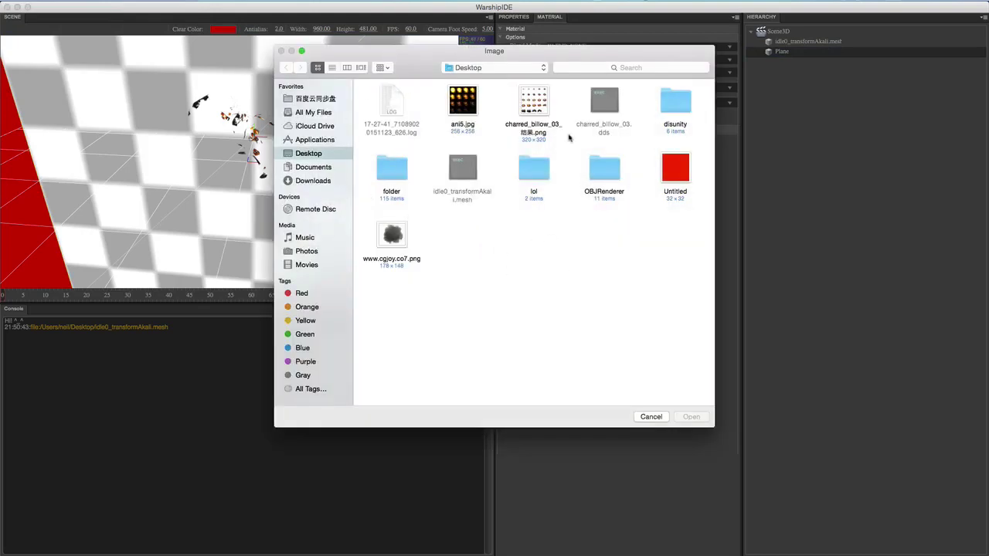
{"action": "left_click", "coordinate": [392, 235]}
{"action": "left_click", "coordinate": [530, 106]}
{"action": "left_click", "coordinate": [690, 417]}
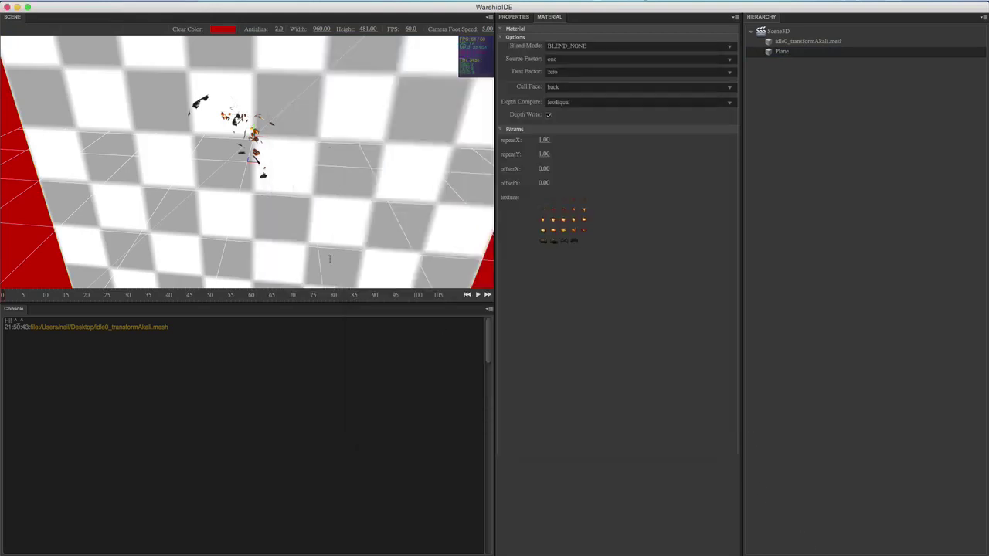
- Set the plane material's blend mode to BLEND_ALPHA
{"action": "left_click", "coordinate": [572, 45]}
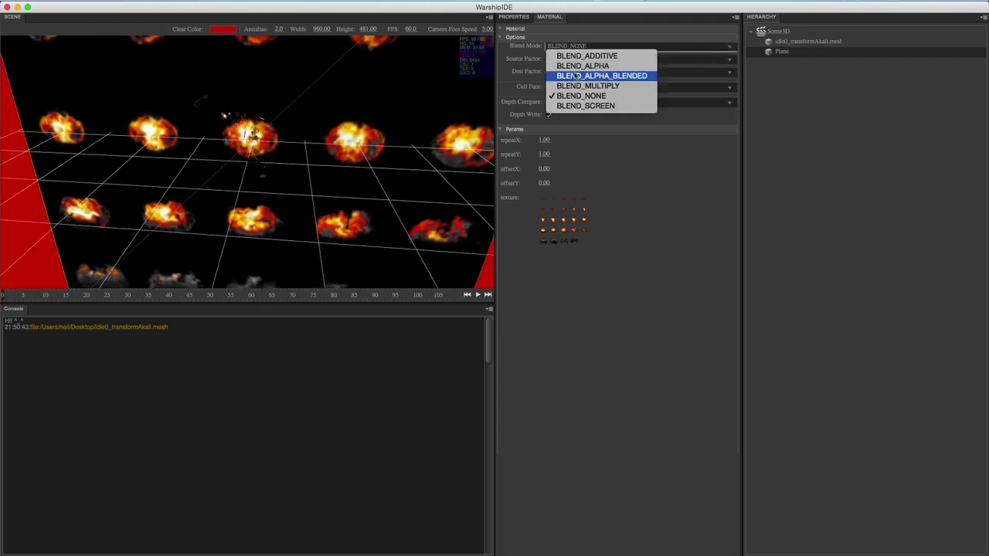
{"action": "left_click", "coordinate": [578, 65]}
{"action": "left_click_drag", "start_coordinate": [416, 236], "coordinate": [244, 232]}
{"action": "mouse_move", "coordinate": [343, 257]}
{"action": "left_mouse_down"}
{"action": "mouse_move", "coordinate": [317, 232]}
{"action": "mouse_move", "coordinate": [350, 248]}
{"action": "left_mouse_up"}
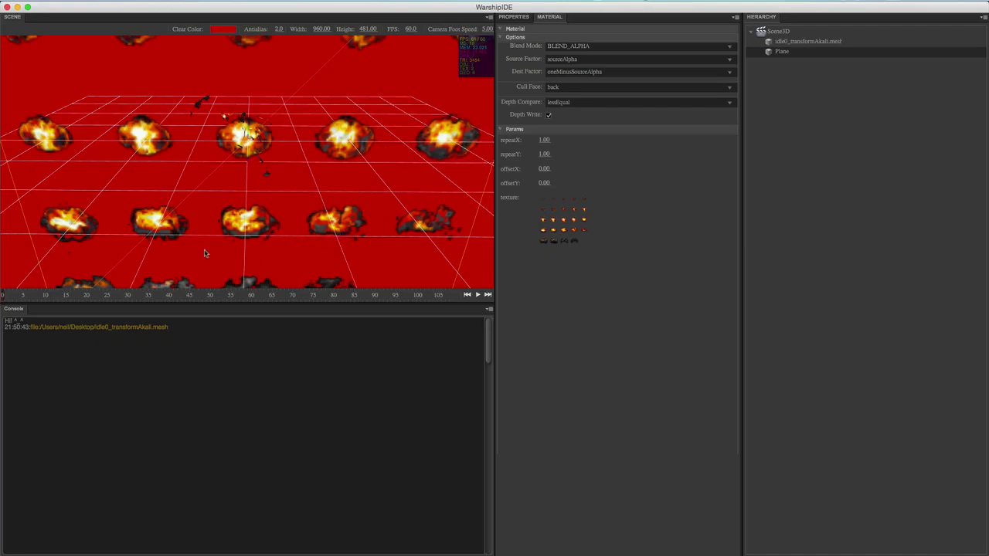
- Examine the alpha-blended plane and the mesh from the plane's front and back sides
{"action": "mouse_move", "coordinate": [182, 236]}
{"action": "left_mouse_down"}
{"action": "mouse_move", "coordinate": [229, 230]}
{"action": "mouse_move", "coordinate": [193, 228]}
{"action": "left_mouse_up"}
{"action": "scroll", "coordinate": [193, 226], "scroll_direction": "down", "scroll_amount": 5}
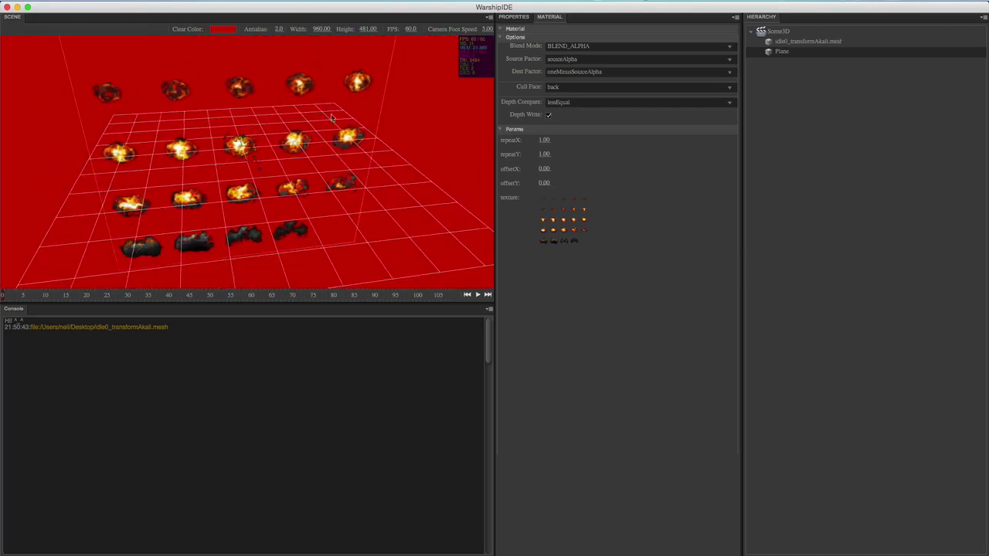
{"action": "left_click_drag", "start_coordinate": [201, 174], "coordinate": [205, 188]}
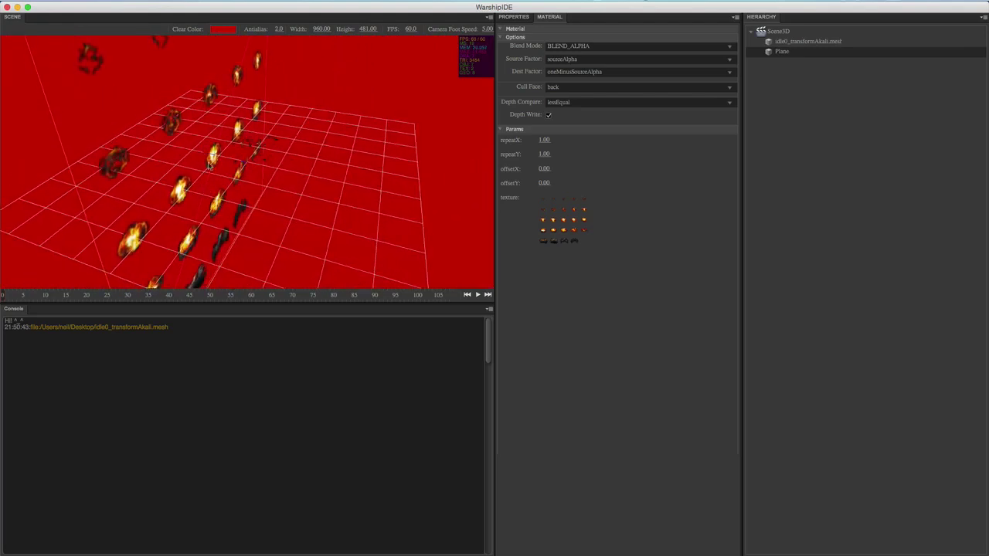
{"action": "left_click_drag", "start_coordinate": [87, 210], "coordinate": [233, 212]}
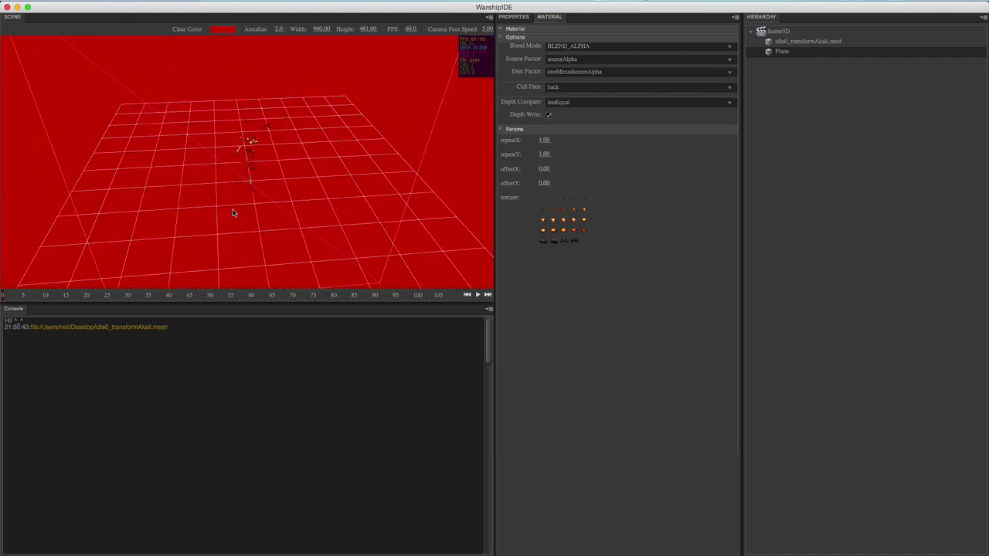
{"action": "left_click", "coordinate": [461, 180]}
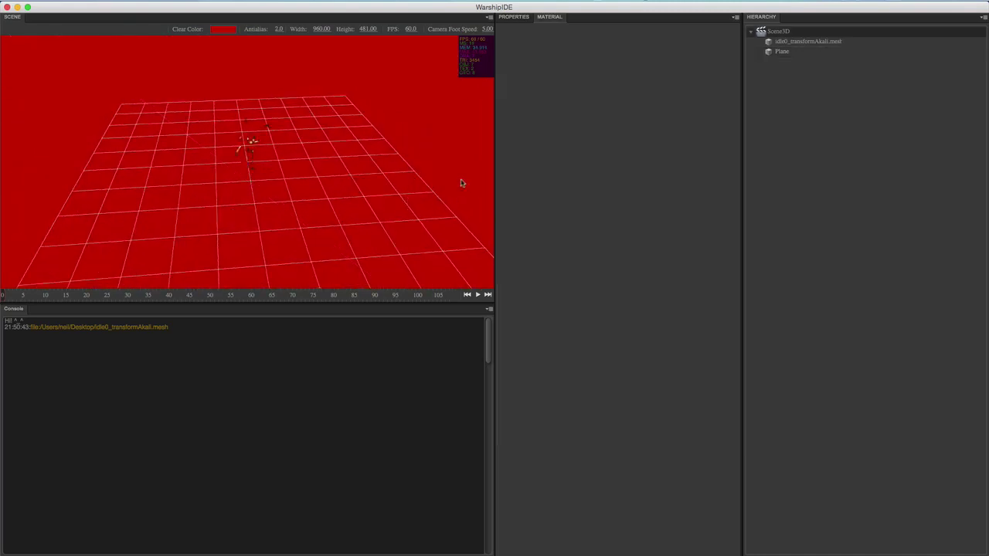
{"action": "left_click", "coordinate": [130, 117]}
{"action": "left_click_drag", "start_coordinate": [212, 213], "coordinate": [244, 98]}
{"action": "left_click", "coordinate": [245, 98]}
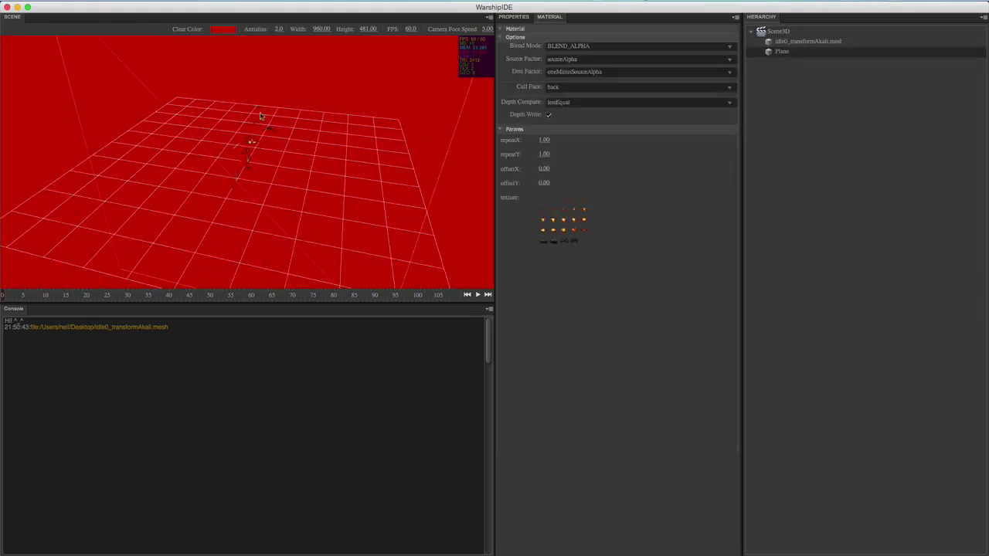
{"action": "left_click_drag", "start_coordinate": [304, 161], "coordinate": [312, 164]}
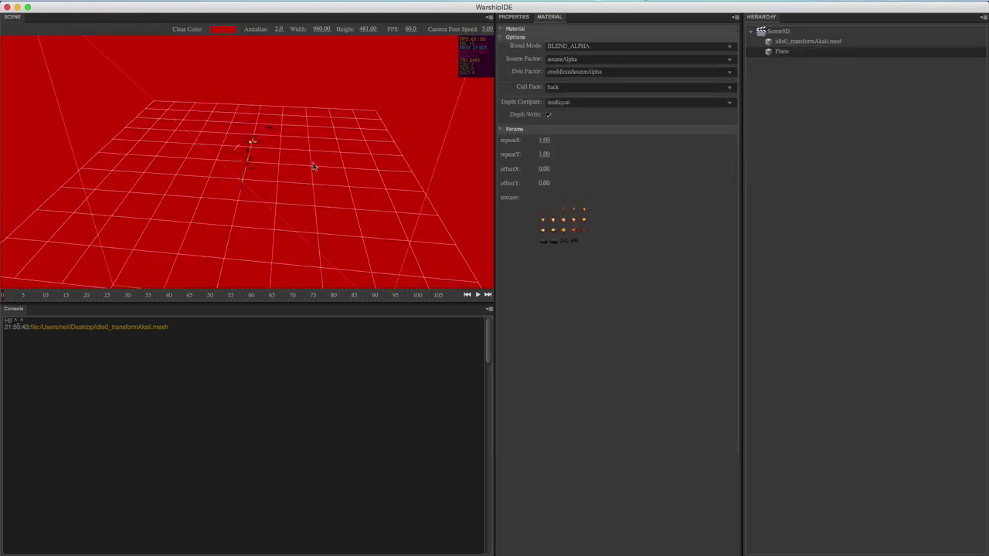
{"action": "left_click_drag", "start_coordinate": [211, 133], "coordinate": [307, 191]}
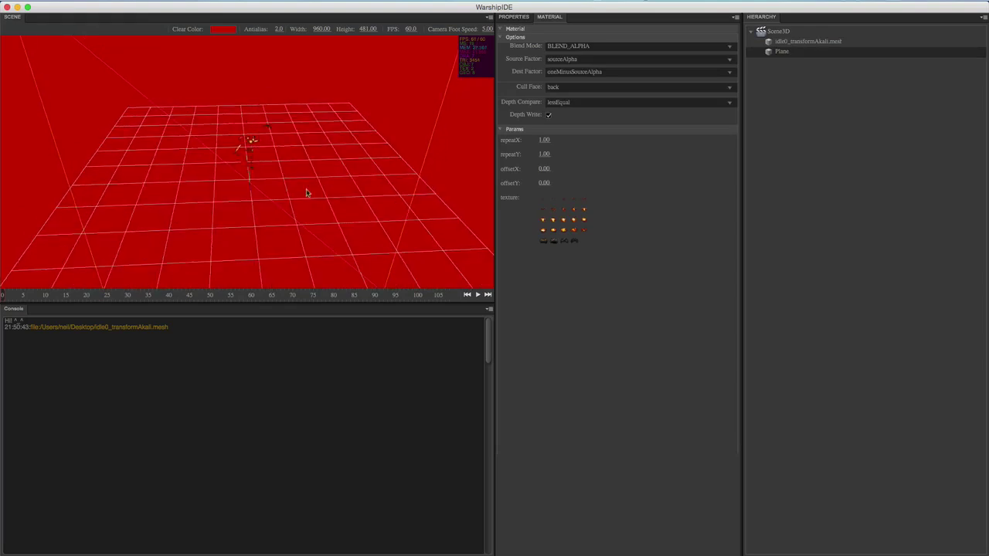
- Set the plane material's cull face to none, and check the plane and the Akali mesh from both sides
{"action": "left_click", "coordinate": [550, 88]}
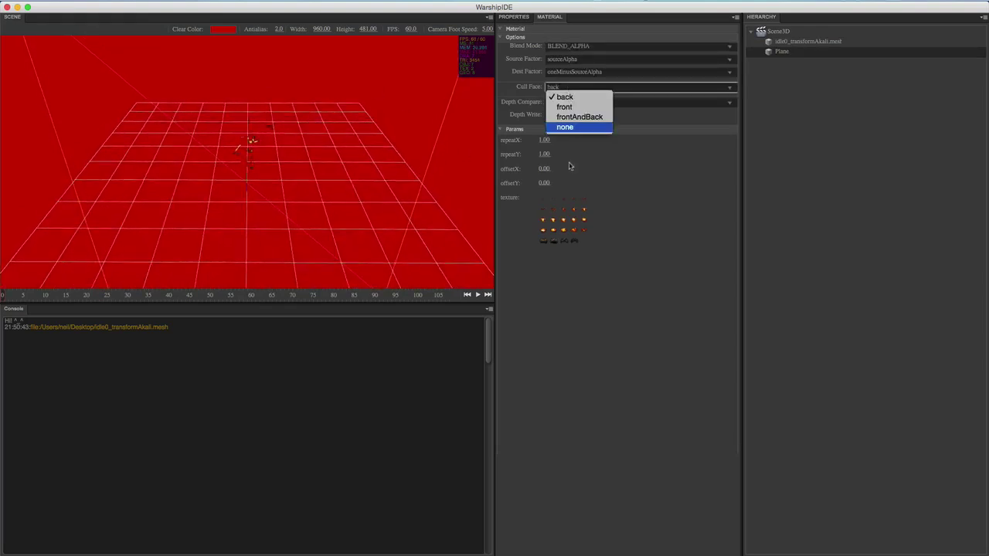
{"action": "left_click", "coordinate": [580, 127]}
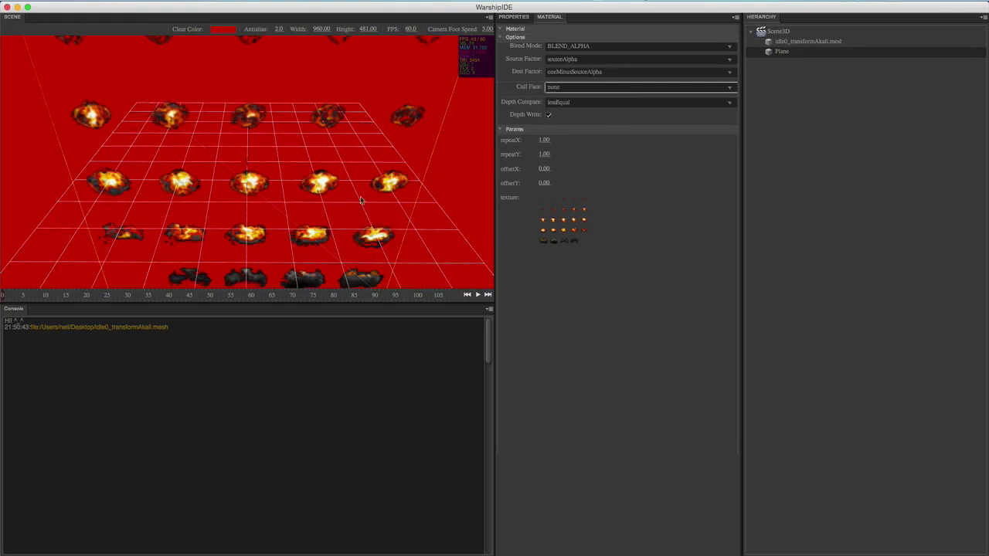
{"action": "left_click_drag", "start_coordinate": [353, 209], "coordinate": [331, 205]}
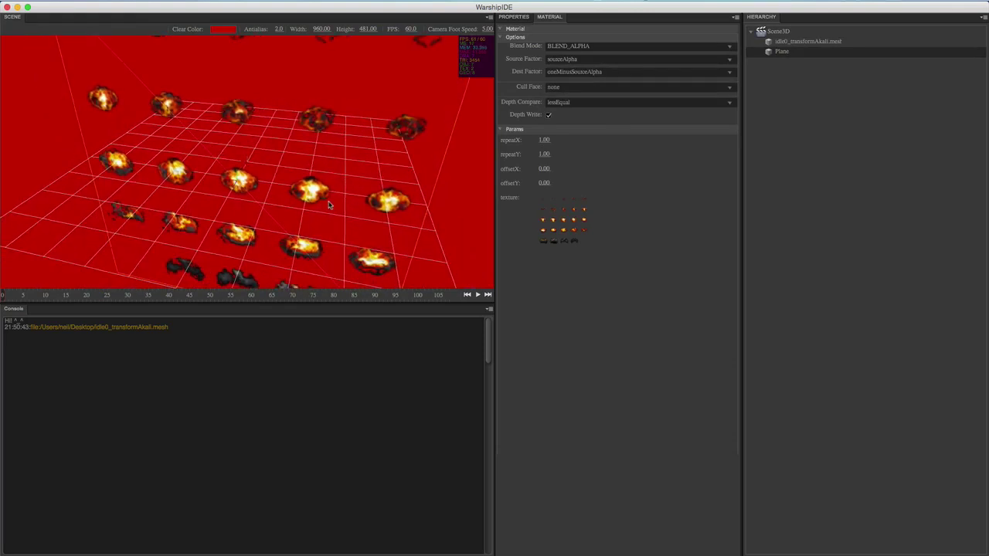
{"action": "left_click_drag", "start_coordinate": [280, 178], "coordinate": [315, 179]}
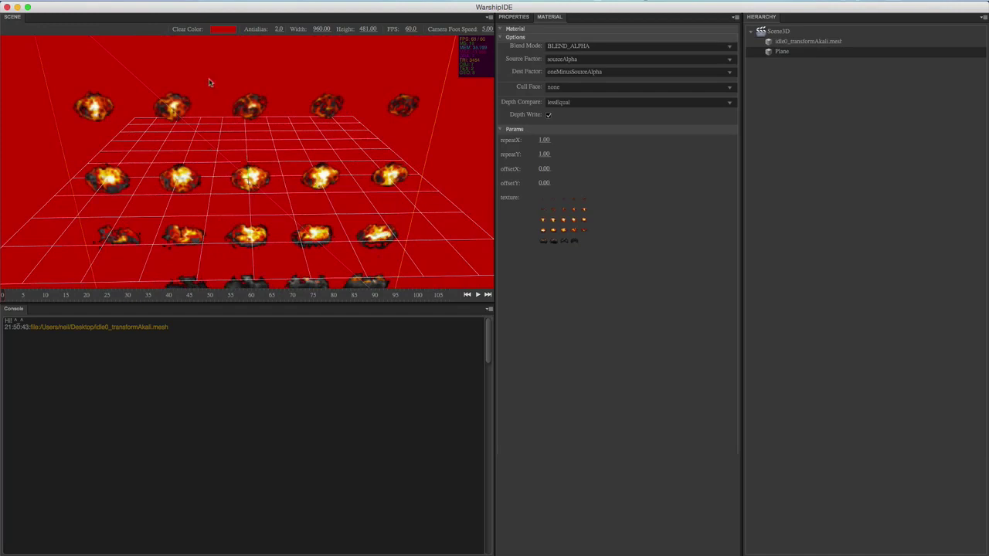
{"action": "left_click_drag", "start_coordinate": [424, 143], "coordinate": [255, 162]}
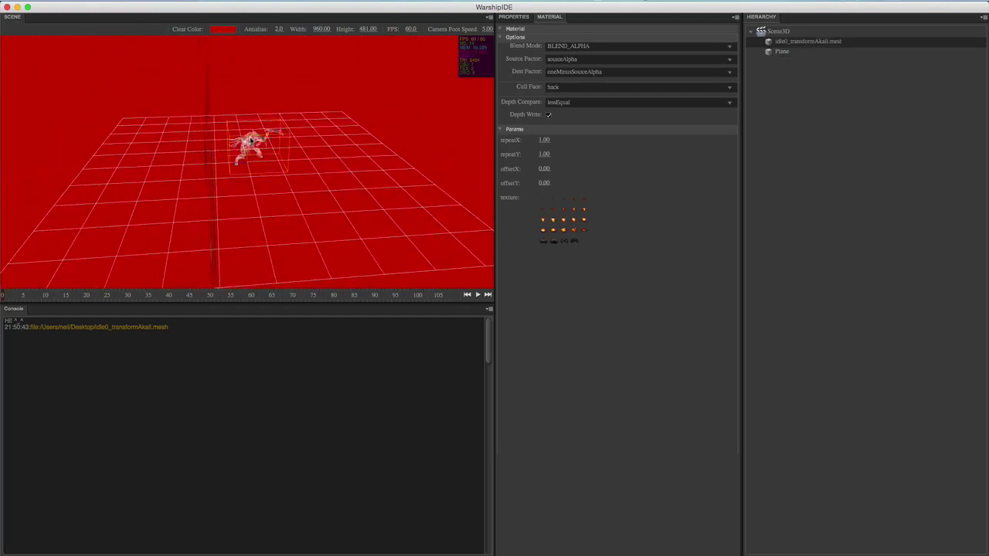
{"action": "left_click_drag", "start_coordinate": [180, 187], "coordinate": [286, 214]}
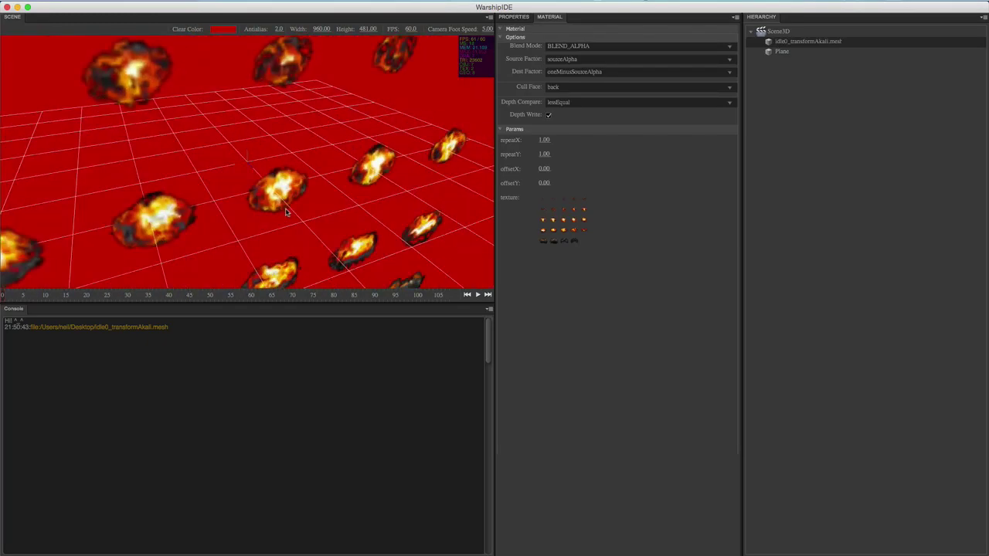
- Examine how the Akali mesh renders behind the alpha-blended plane from several angles, selecting each object to compare their material options
{"action": "left_click_drag", "start_coordinate": [170, 120], "coordinate": [229, 159]}
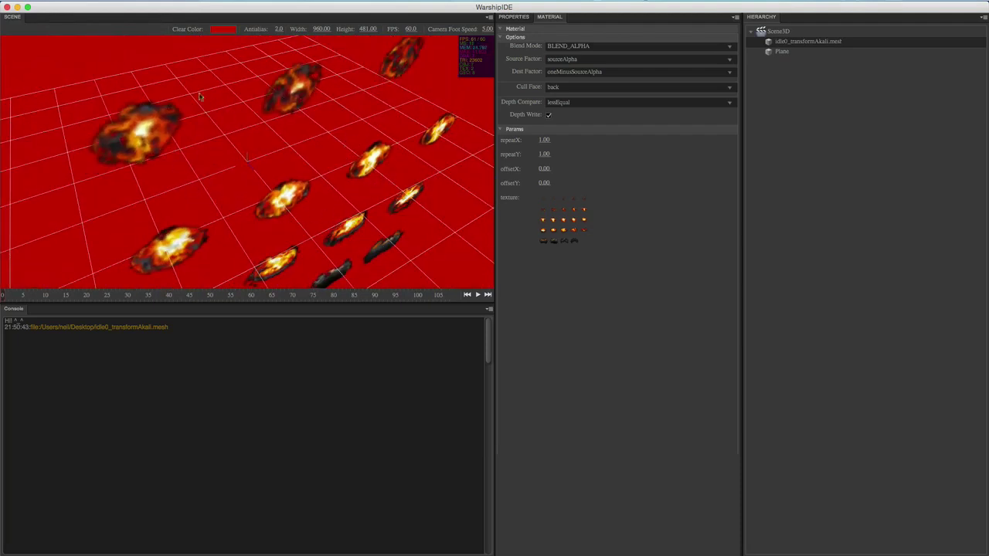
{"action": "left_click_drag", "start_coordinate": [276, 219], "coordinate": [205, 194]}
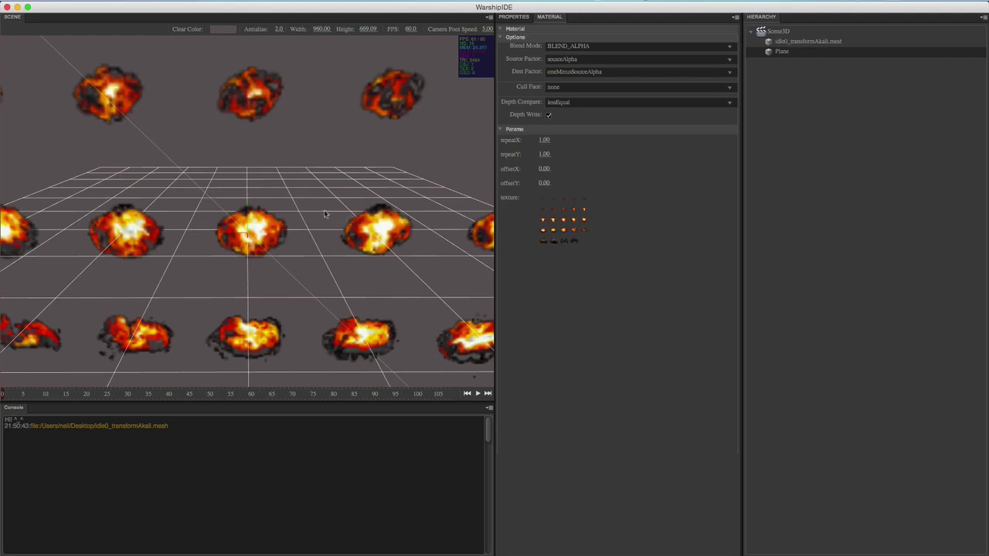
{"action": "left_click", "coordinate": [793, 42]}
{"action": "left_click_drag", "start_coordinate": [294, 158], "coordinate": [225, 257]}
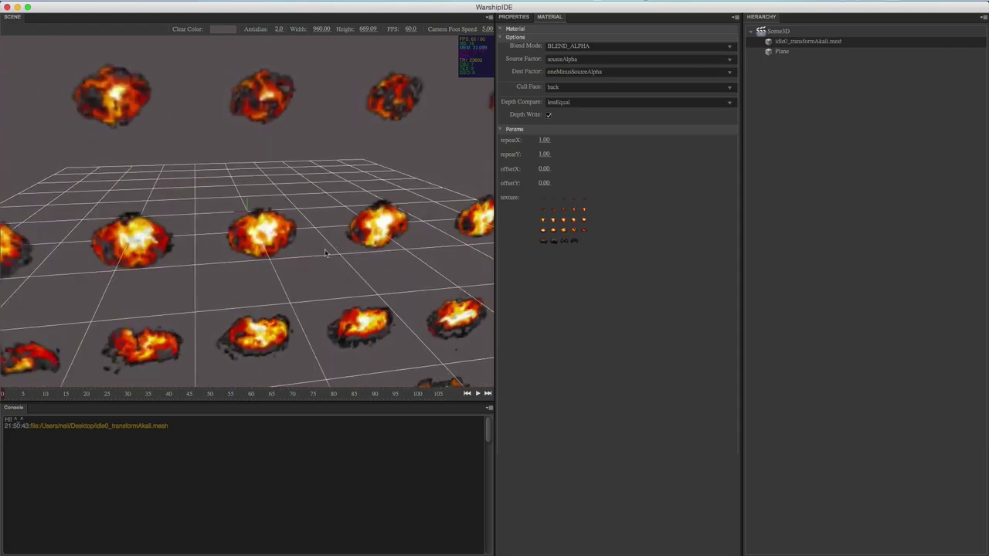
{"action": "left_click_drag", "start_coordinate": [325, 249], "coordinate": [322, 254]}
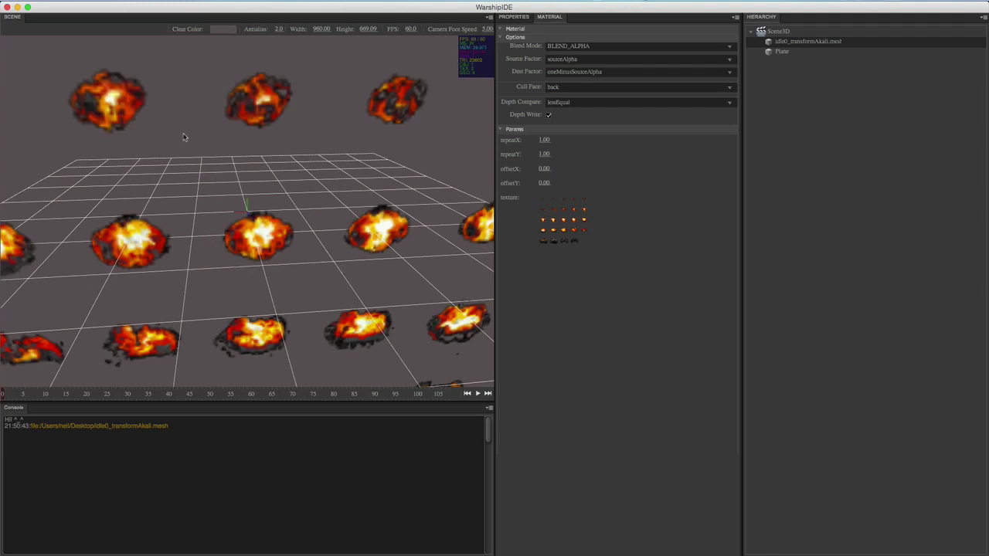
{"action": "left_click", "coordinate": [145, 116]}
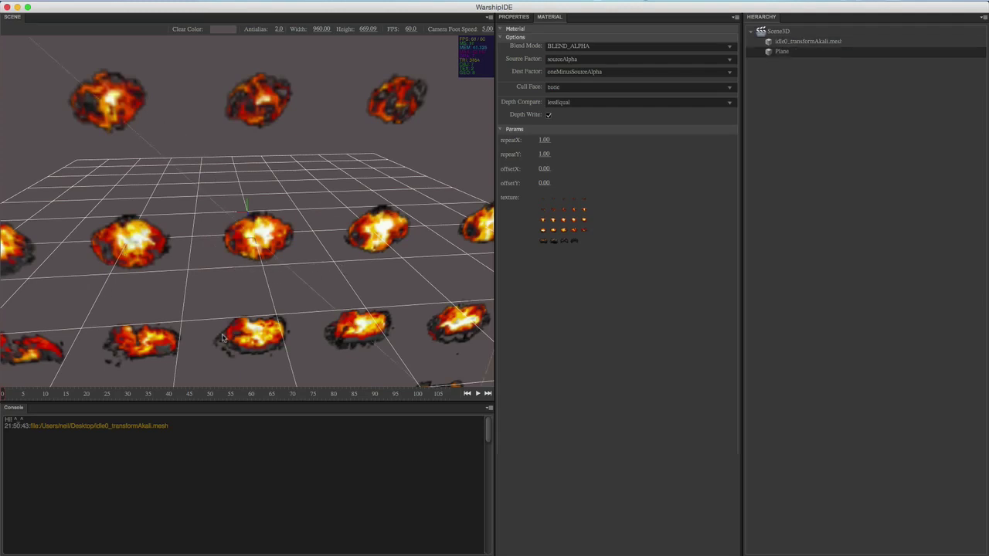
{"action": "left_click_drag", "start_coordinate": [290, 303], "coordinate": [183, 271]}
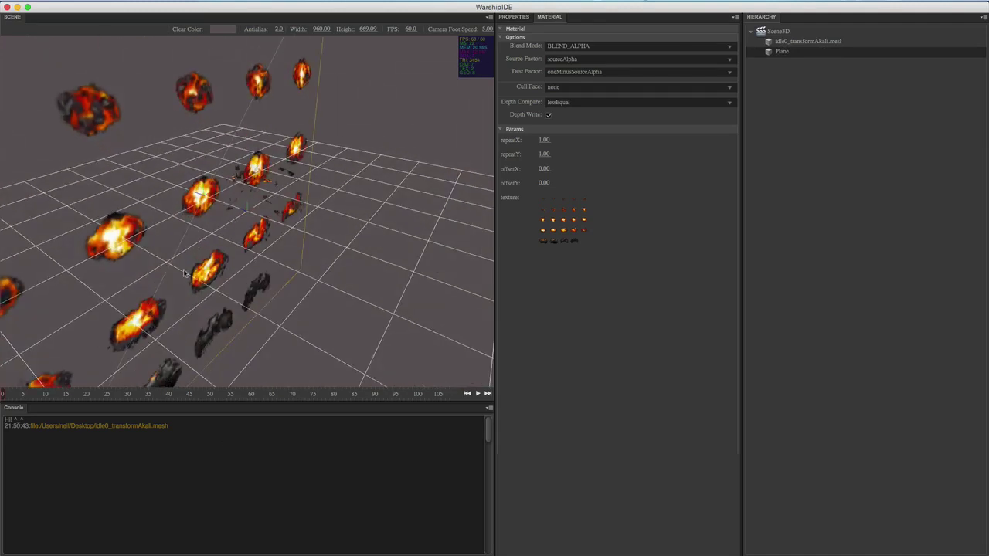
{"action": "left_click", "coordinate": [276, 187]}
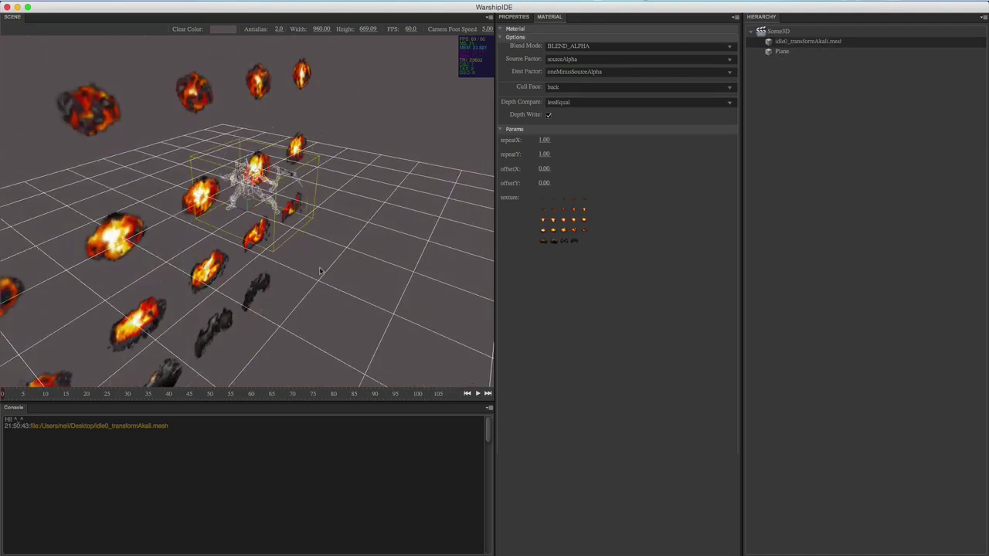
{"action": "left_click_drag", "start_coordinate": [180, 220], "coordinate": [324, 256]}
{"action": "left_click", "coordinate": [344, 240]}
{"action": "left_click", "coordinate": [258, 201]}
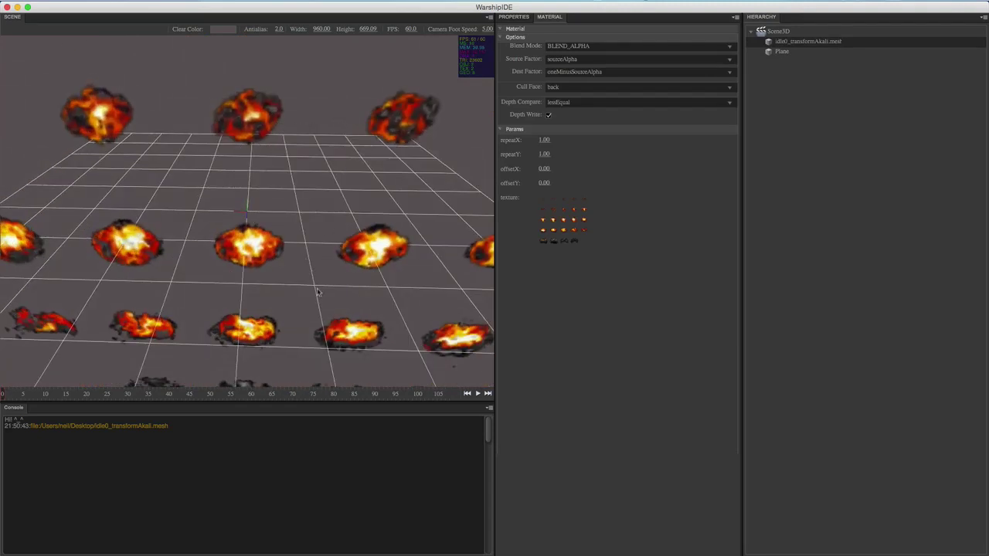
{"action": "left_click_drag", "start_coordinate": [325, 328], "coordinate": [287, 329]}
{"action": "left_click_drag", "start_coordinate": [168, 311], "coordinate": [177, 313]}
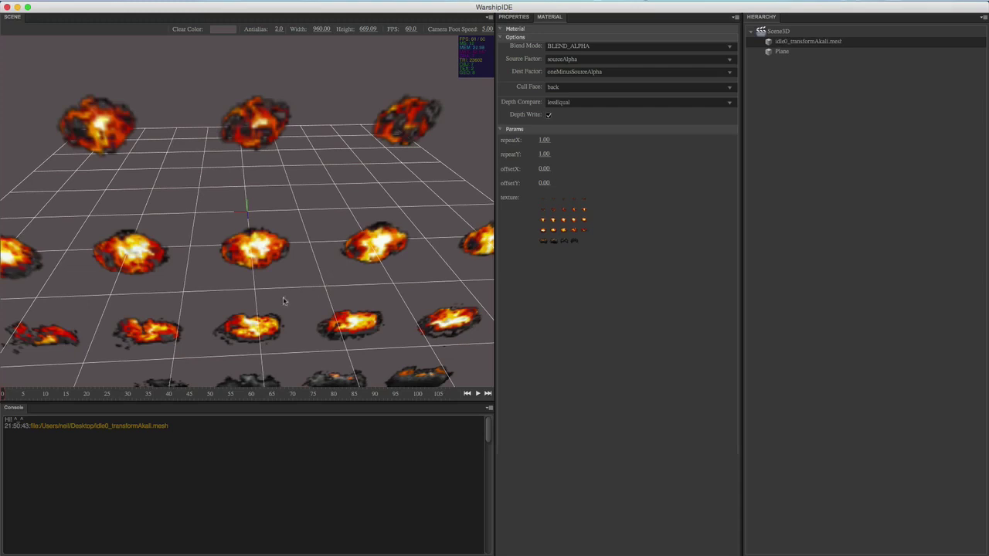
{"action": "left_click", "coordinate": [357, 230]}
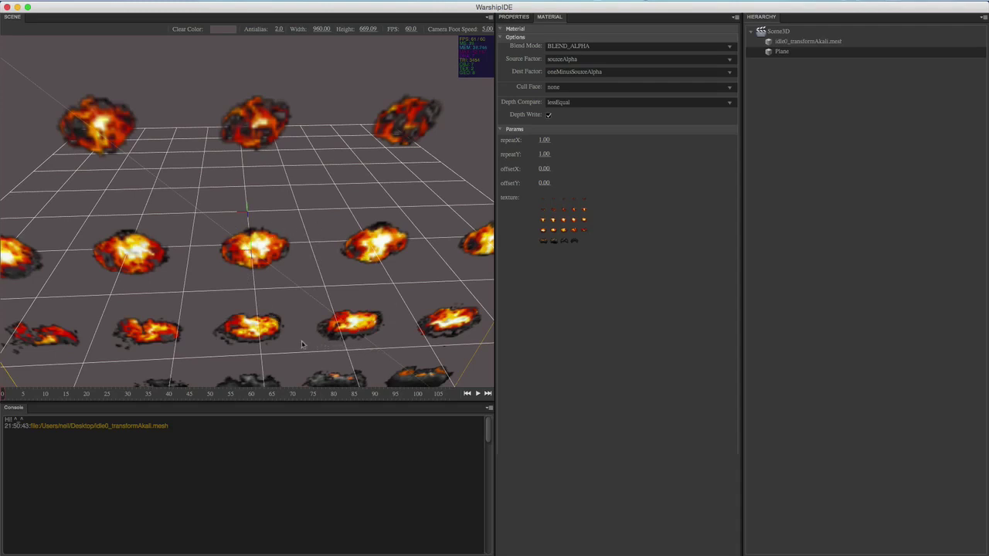
- Set the layer of idle0_transformAkali.mesh to 0
{"action": "left_click", "coordinate": [777, 42]}
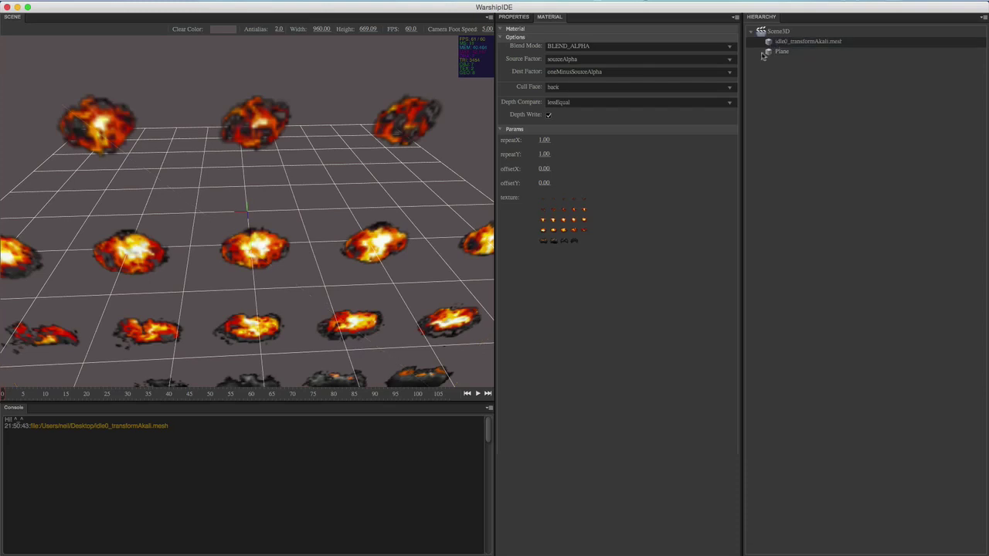
{"action": "left_click", "coordinate": [513, 17]}
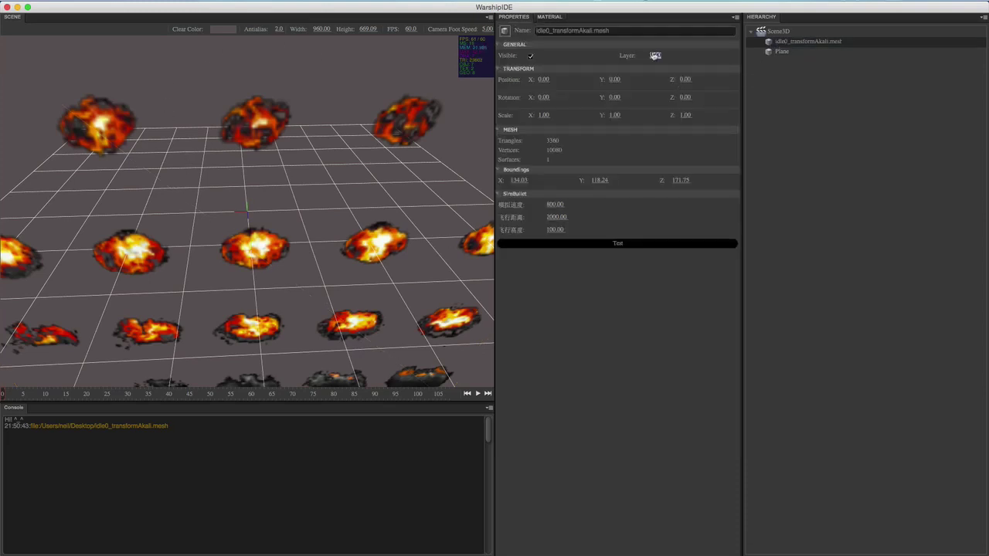
{"action": "left_click", "coordinate": [654, 56]}
{"action": "left_click_drag", "start_coordinate": [334, 318], "coordinate": [322, 313]}
- Compare the layer values of the plane and the Akali mesh, and check how the mesh shows through the plane from different angles
{"action": "left_click", "coordinate": [143, 232]}
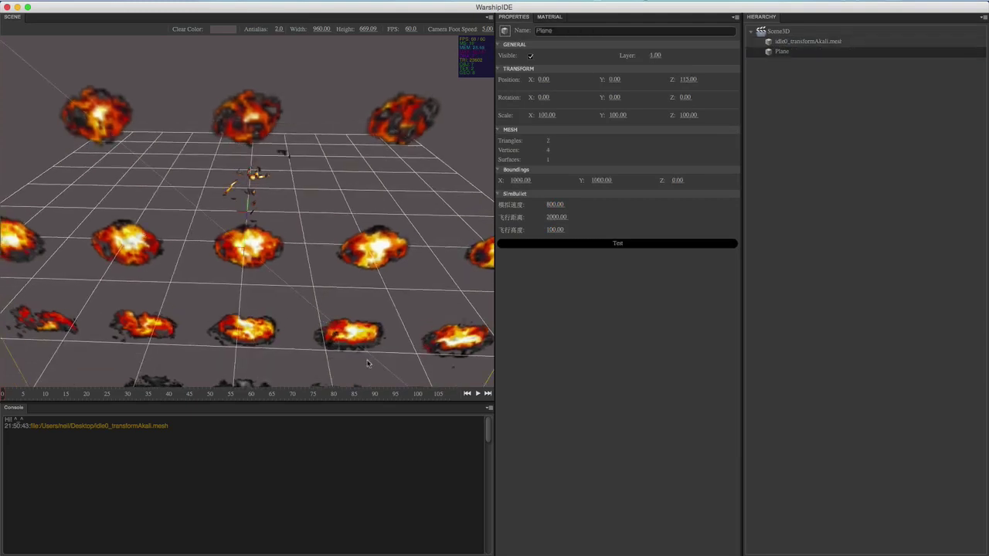
{"action": "left_click_drag", "start_coordinate": [368, 363], "coordinate": [310, 268]}
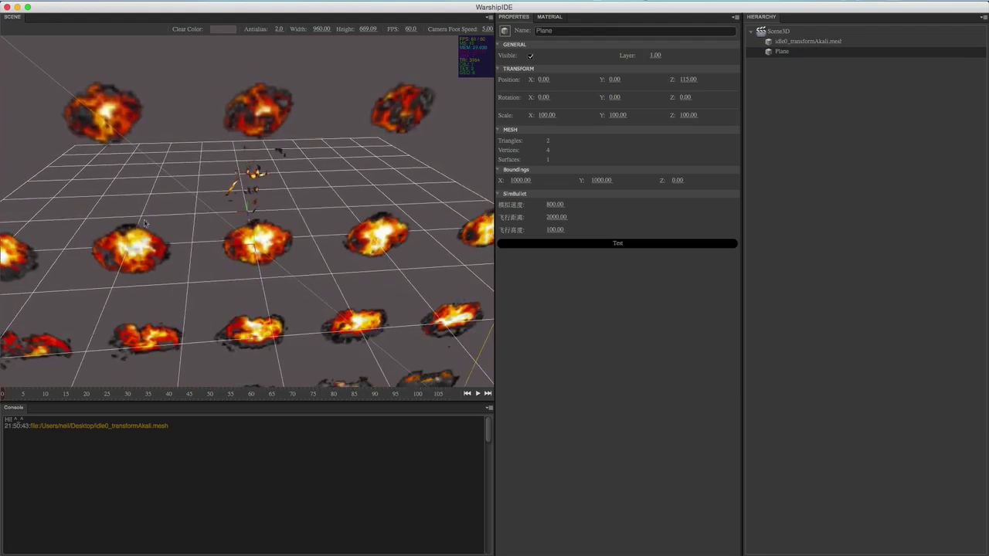
{"action": "left_click_drag", "start_coordinate": [232, 283], "coordinate": [235, 294]}
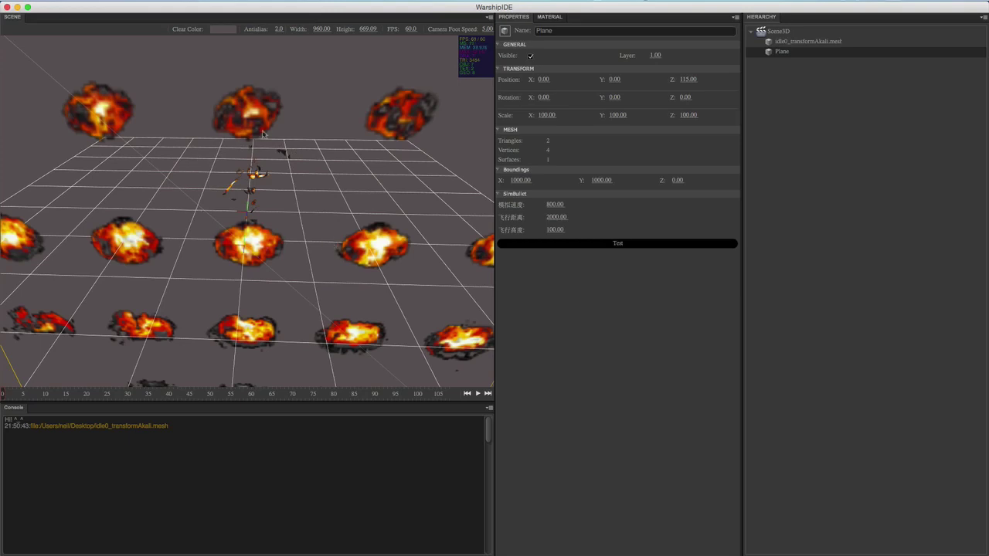
{"action": "middle_click_drag", "start_coordinate": [274, 248], "coordinate": [222, 186]}
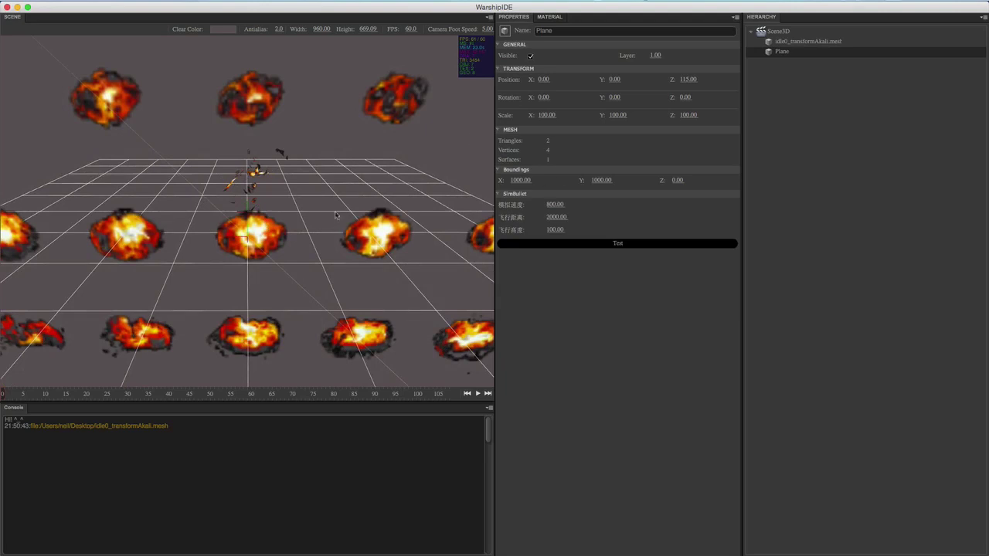
{"action": "left_click", "coordinate": [785, 42]}
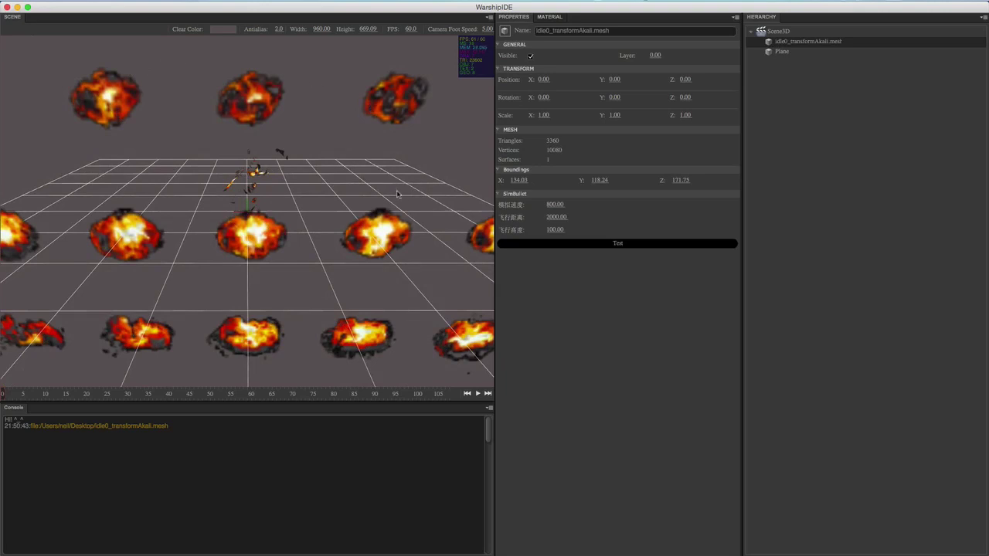
{"action": "left_click", "coordinate": [378, 236]}
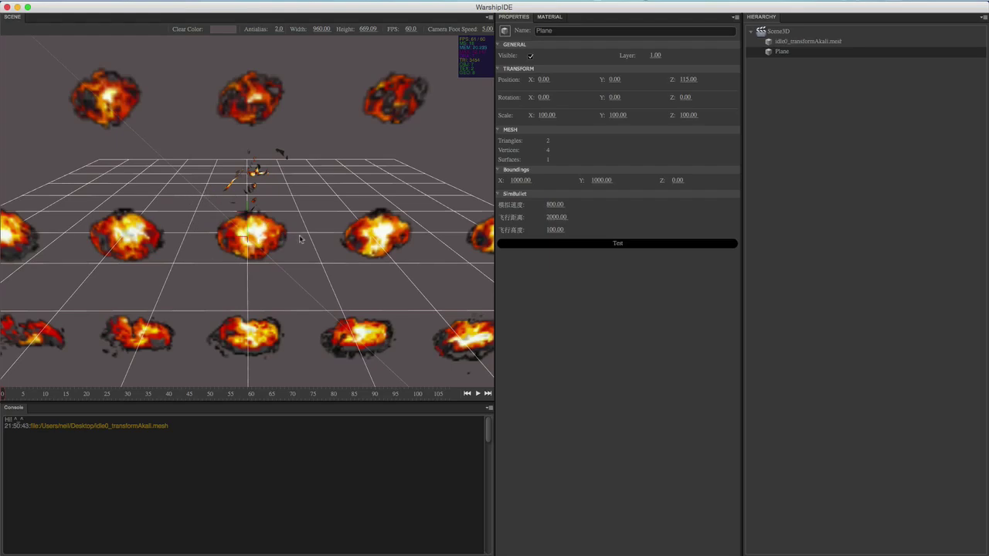
{"action": "left_click_drag", "start_coordinate": [239, 215], "coordinate": [388, 199]}
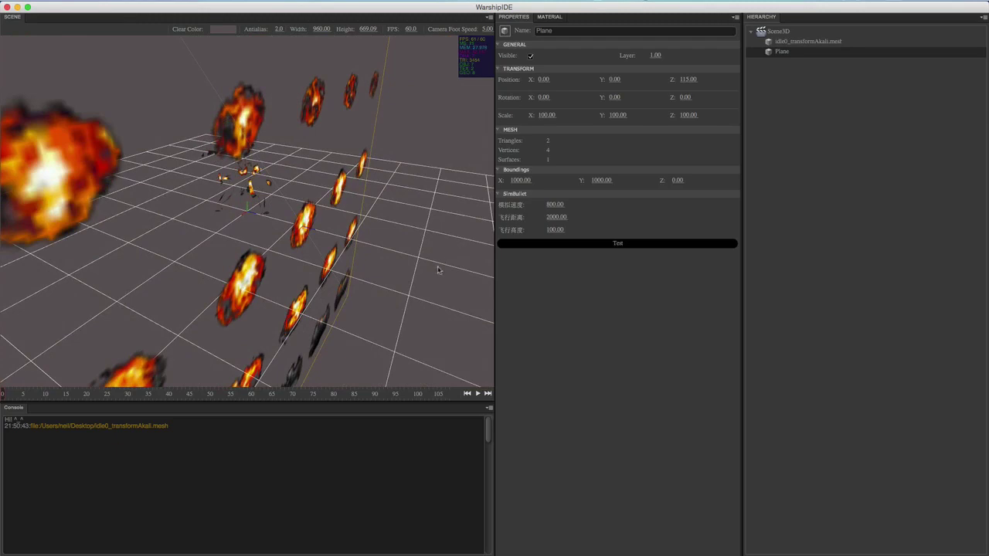
{"action": "left_click_drag", "start_coordinate": [412, 264], "coordinate": [363, 246]}
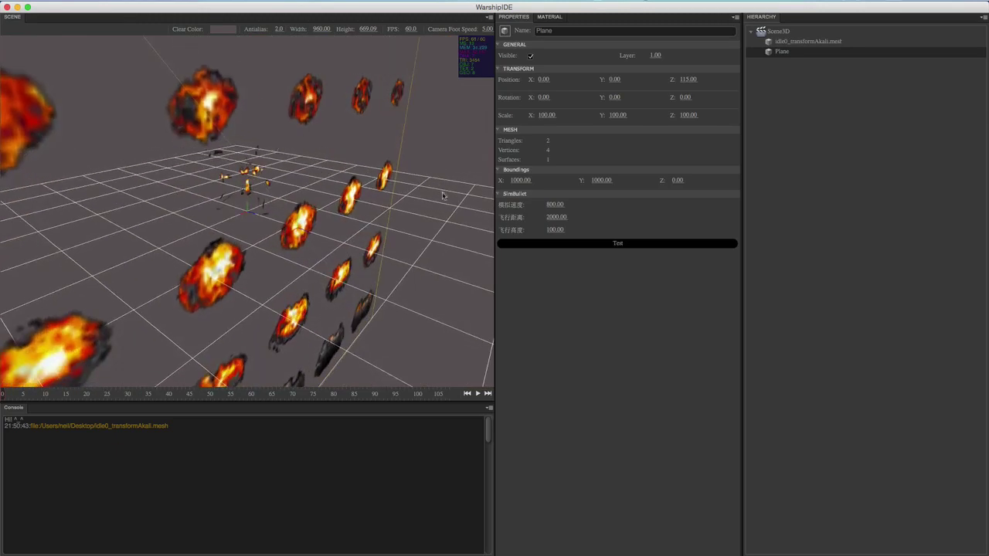
{"action": "left_click_drag", "start_coordinate": [419, 218], "coordinate": [376, 222]}
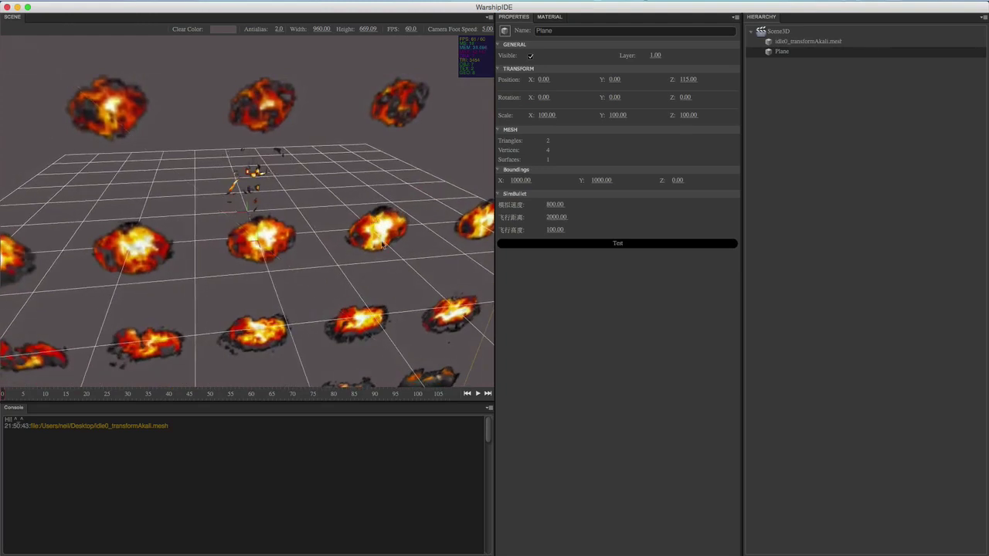
{"action": "left_click_drag", "start_coordinate": [329, 290], "coordinate": [289, 179]}
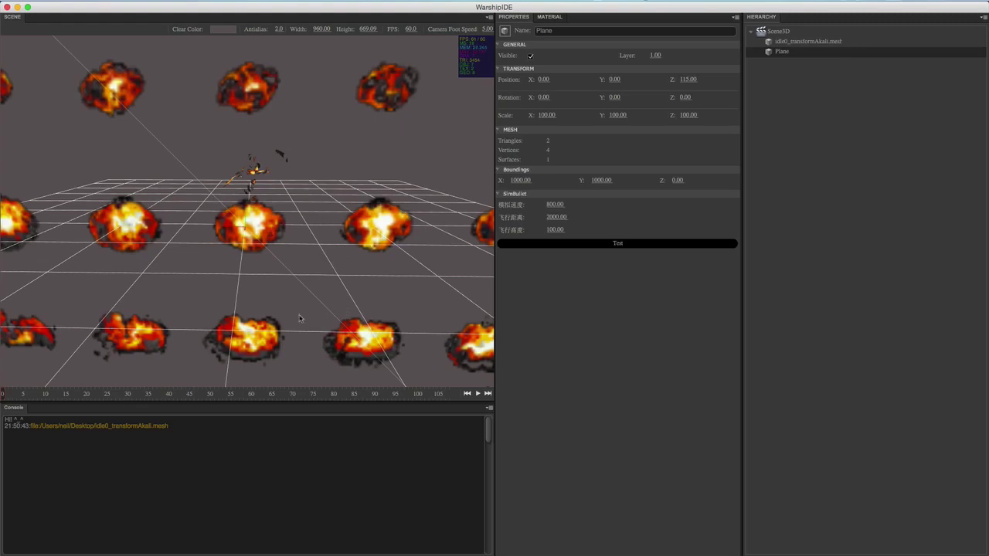
{"action": "middle_click_drag", "start_coordinate": [342, 265], "coordinate": [339, 269]}
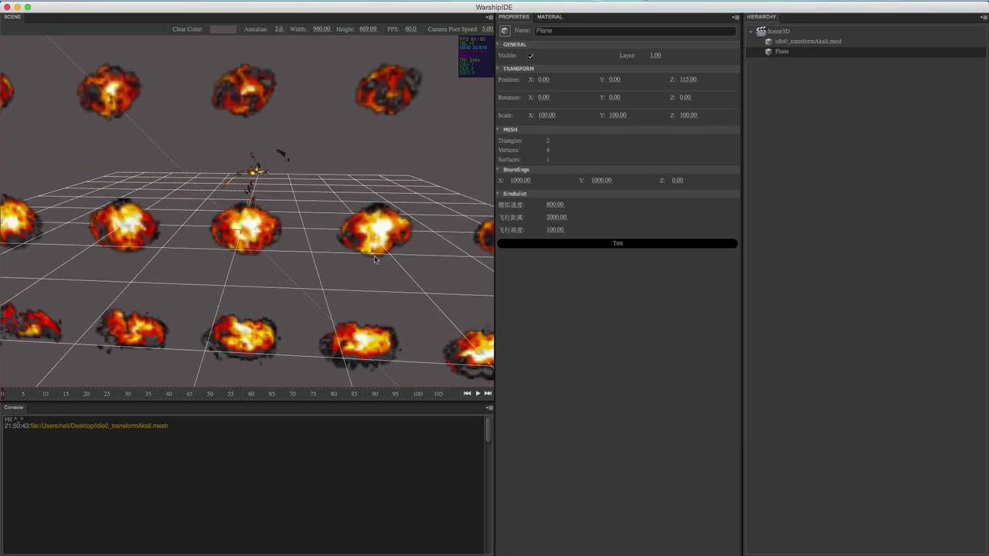
- Inspect the Akali mesh's wireframe and its alpha-blended surface up close from behind and beside the plane
{"action": "left_click_drag", "start_coordinate": [375, 259], "coordinate": [338, 304]}
{"action": "scroll", "coordinate": [335, 311], "scroll_direction": "up", "scroll_amount": 5}
{"action": "left_click", "coordinate": [280, 191]}
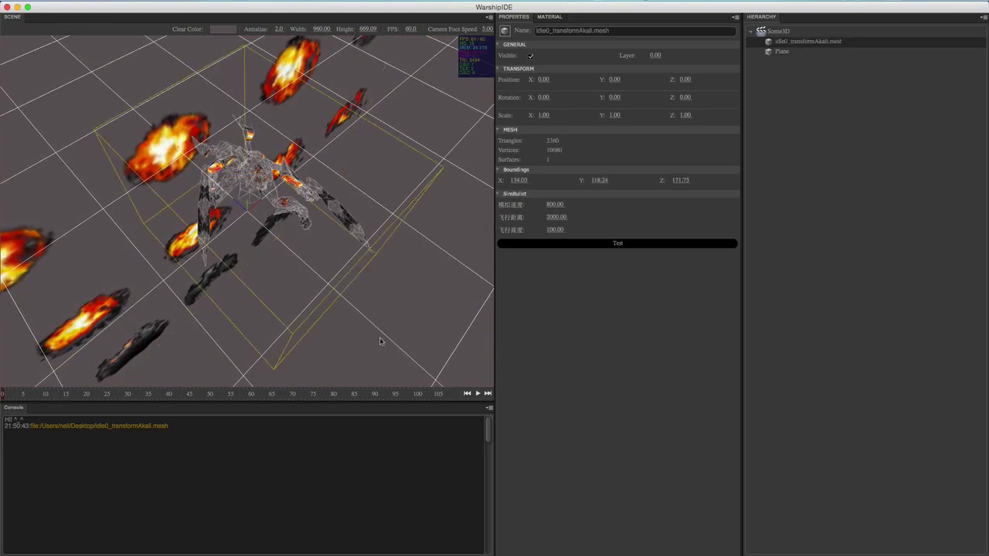
{"action": "left_click_drag", "start_coordinate": [379, 340], "coordinate": [287, 281]}
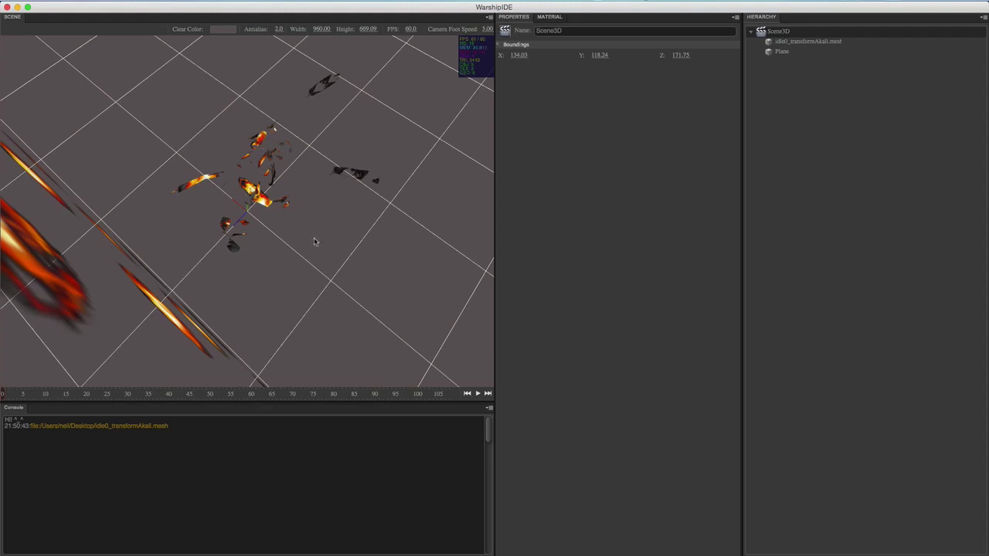
{"action": "left_click_drag", "start_coordinate": [315, 240], "coordinate": [303, 216]}
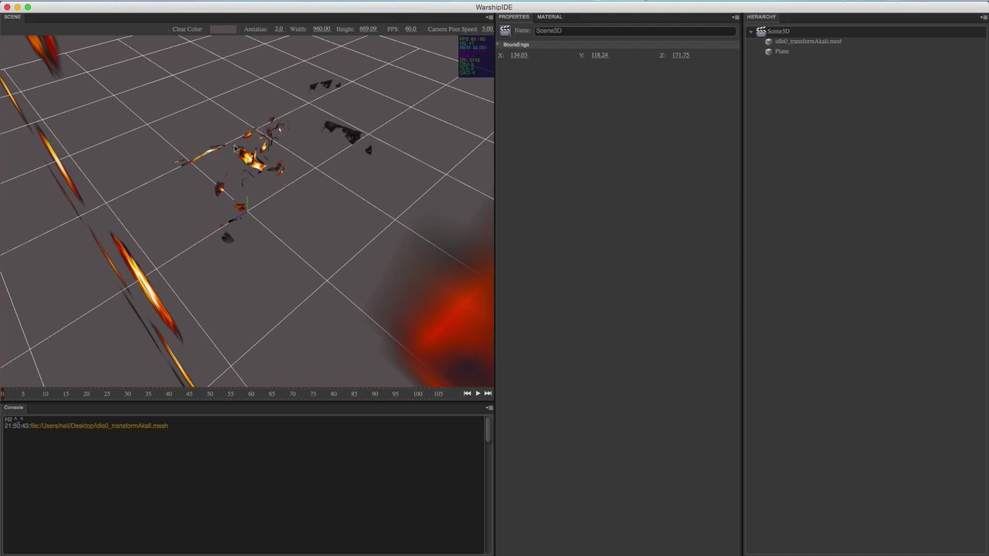
{"action": "left_click_drag", "start_coordinate": [243, 132], "coordinate": [251, 160]}
{"action": "left_click_drag", "start_coordinate": [282, 201], "coordinate": [264, 135]}
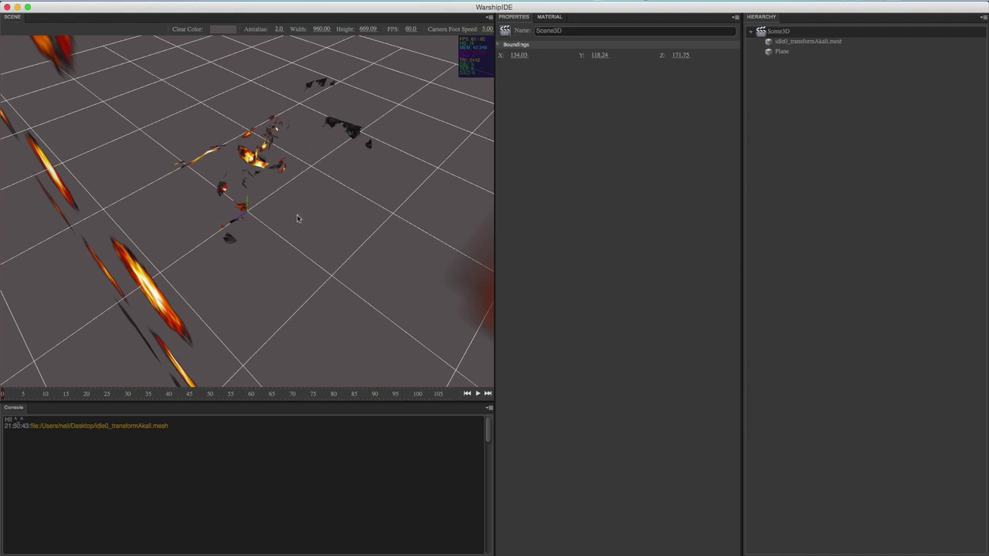
- Hide the plane in the scene by turning off its visibility
{"action": "left_click", "coordinate": [247, 164]}
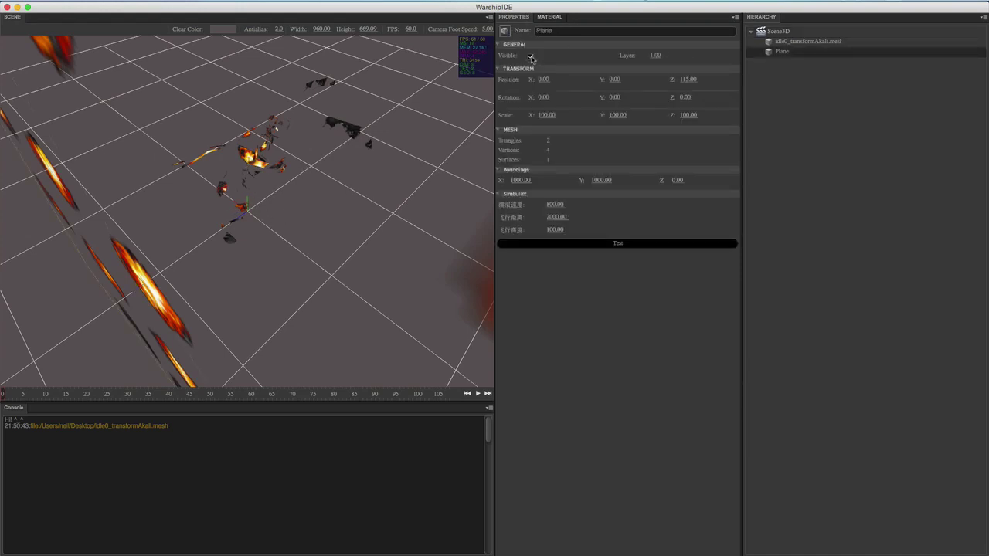
{"action": "left_click", "coordinate": [530, 56]}
{"action": "left_click", "coordinate": [329, 162]}
- Inspect the Akali mesh on its own, with and without its selection wireframe, up close from several angles
{"action": "left_click", "coordinate": [255, 166]}
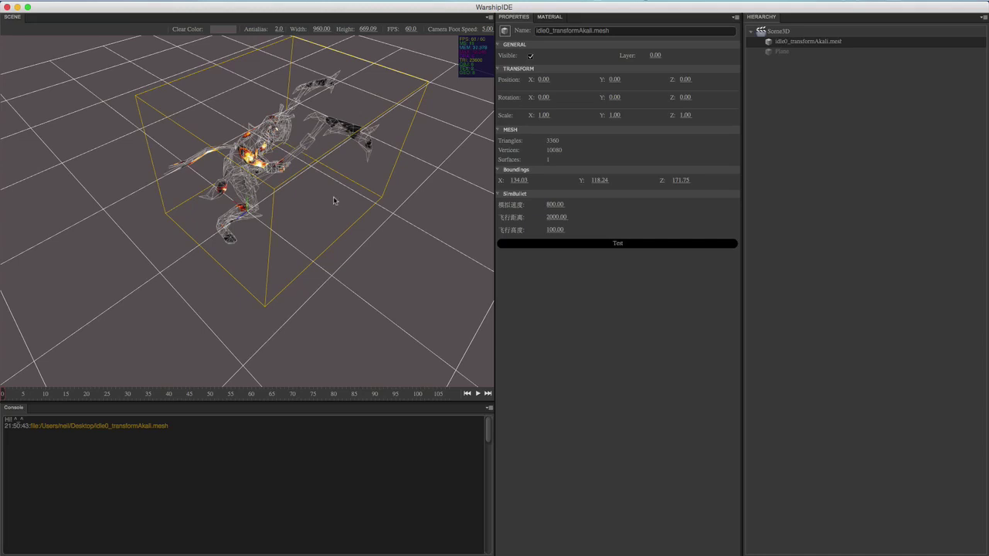
{"action": "left_click", "coordinate": [367, 233]}
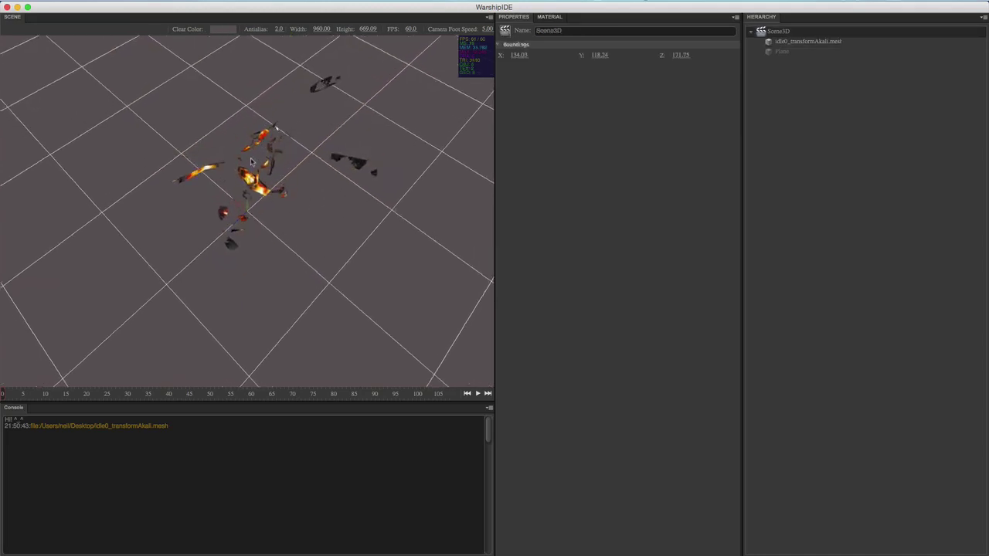
{"action": "scroll", "coordinate": [257, 170], "scroll_direction": "up", "scroll_amount": 5}
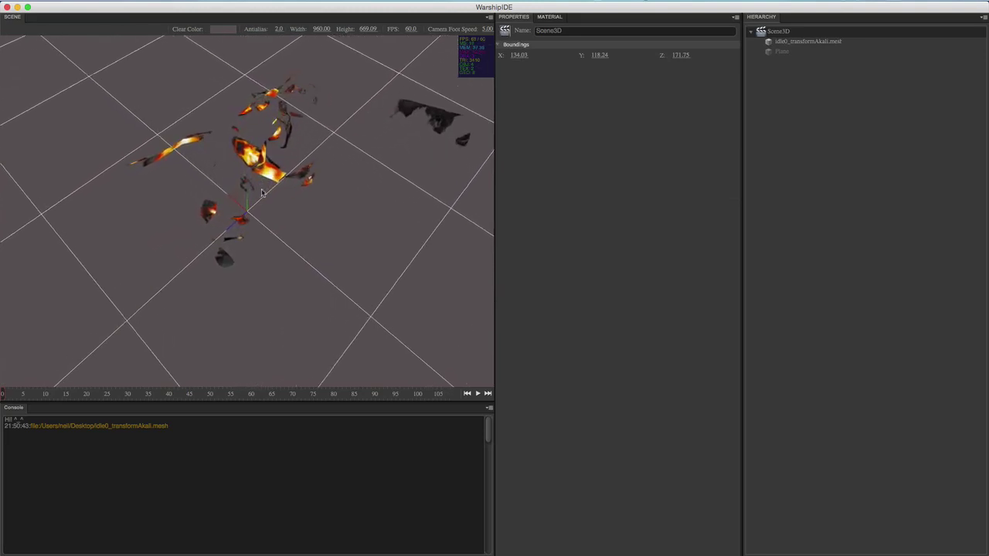
{"action": "mouse_move", "coordinate": [262, 193]}
{"action": "middle_mouse_down"}
{"action": "mouse_move", "coordinate": [271, 197]}
{"action": "mouse_move", "coordinate": [261, 196]}
{"action": "middle_mouse_up"}
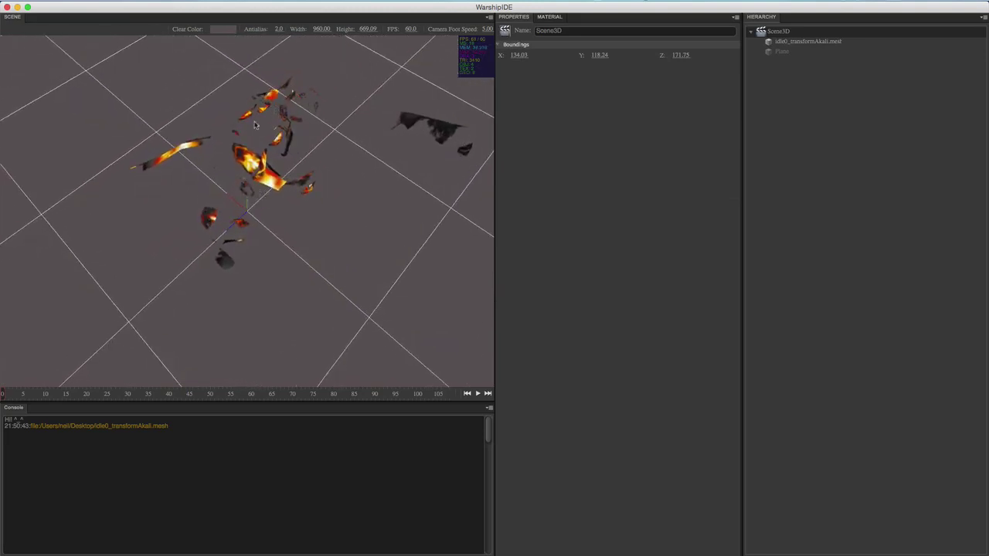
{"action": "middle_click_drag", "start_coordinate": [271, 131], "coordinate": [271, 124]}
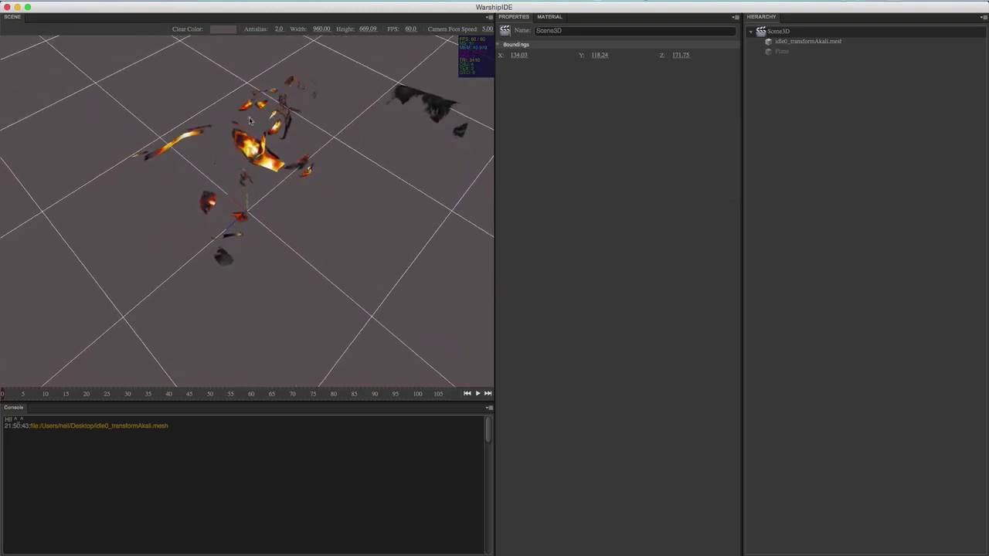
{"action": "left_click_drag", "start_coordinate": [268, 116], "coordinate": [263, 102]}
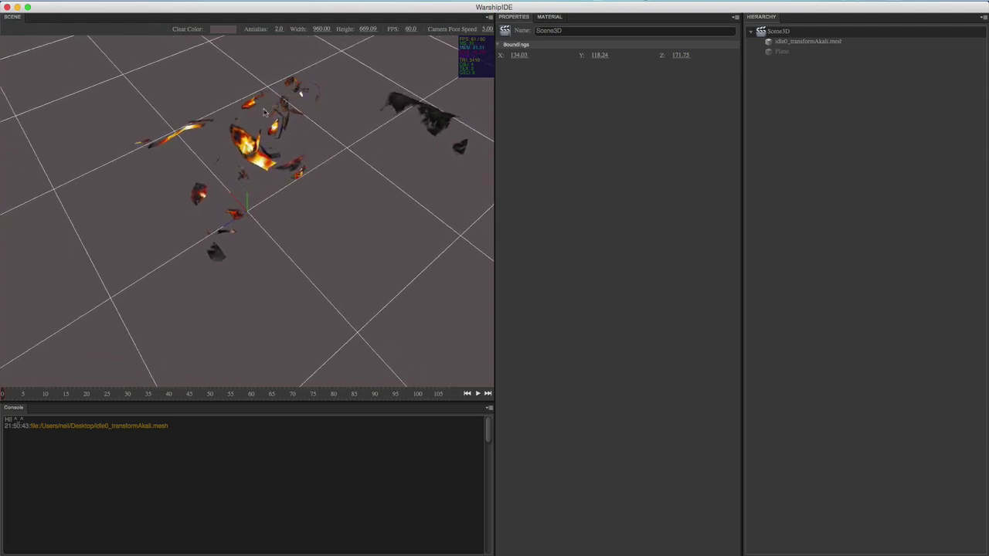
{"action": "left_click_drag", "start_coordinate": [234, 128], "coordinate": [259, 105]}
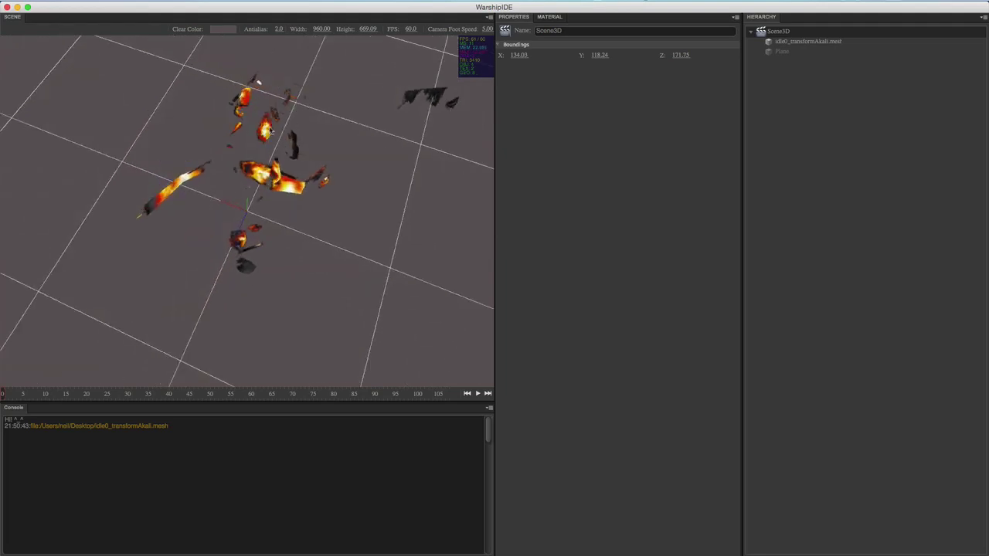
- Compare the Akali mesh's visible textured fragments with its full wireframe from a raised view by toggling its selection
{"action": "left_click", "coordinate": [258, 82]}
{"action": "left_click_drag", "start_coordinate": [221, 154], "coordinate": [201, 139]}
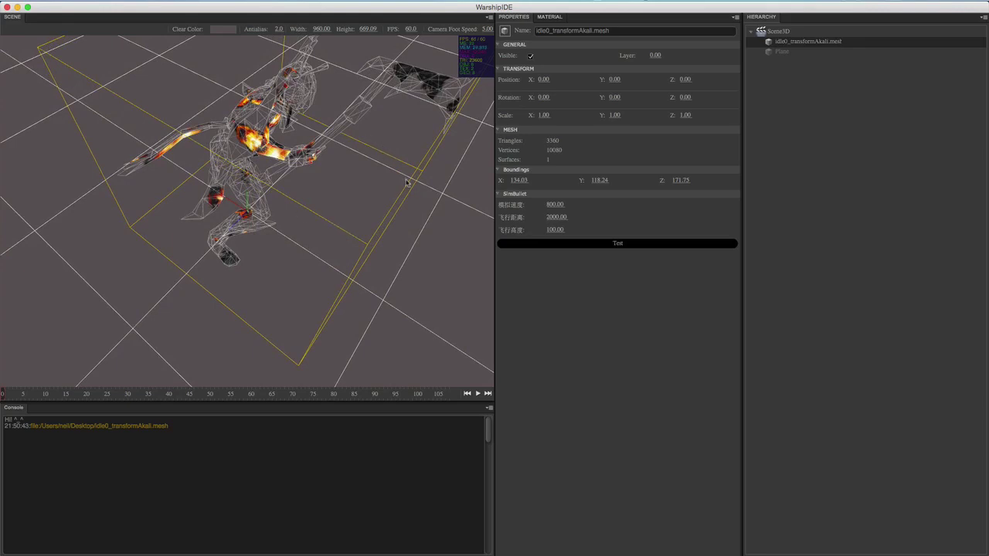
{"action": "left_click", "coordinate": [156, 81]}
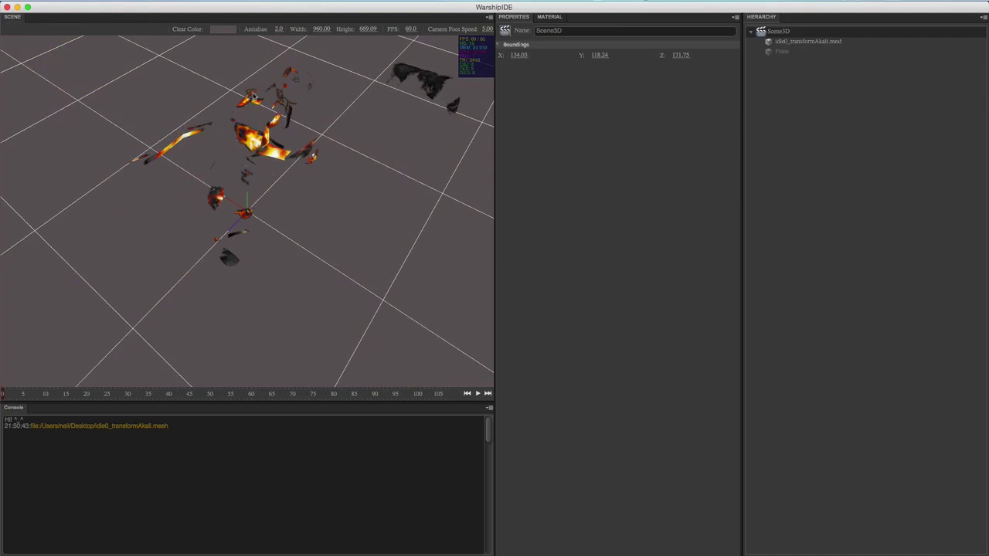
{"action": "left_click", "coordinate": [248, 107]}
{"action": "left_click", "coordinate": [156, 64]}
{"action": "left_click", "coordinate": [253, 114]}
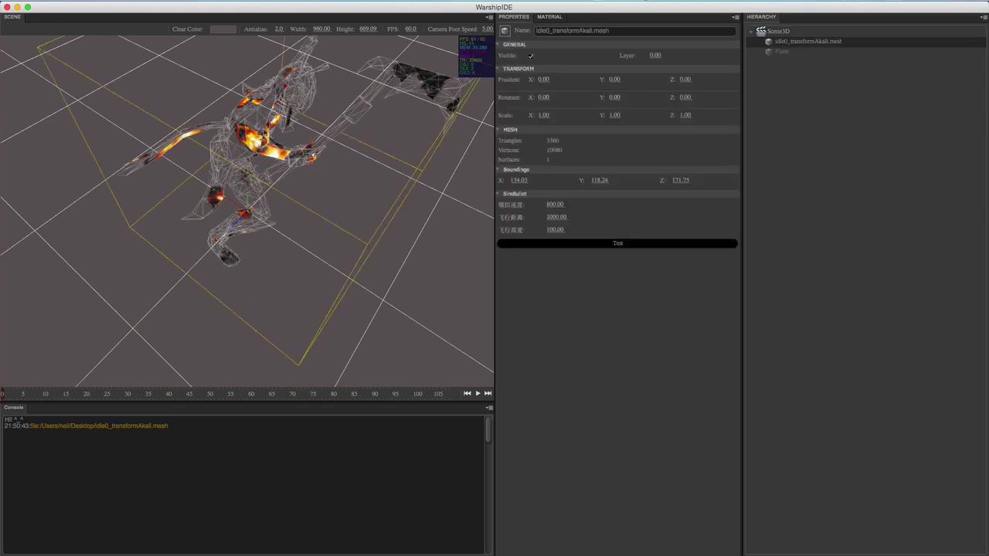
- Examine which parts of the Akali mesh still render from lower camera angles, both selected with its wireframe and deselected
{"action": "left_click_drag", "start_coordinate": [324, 240], "coordinate": [306, 218]}
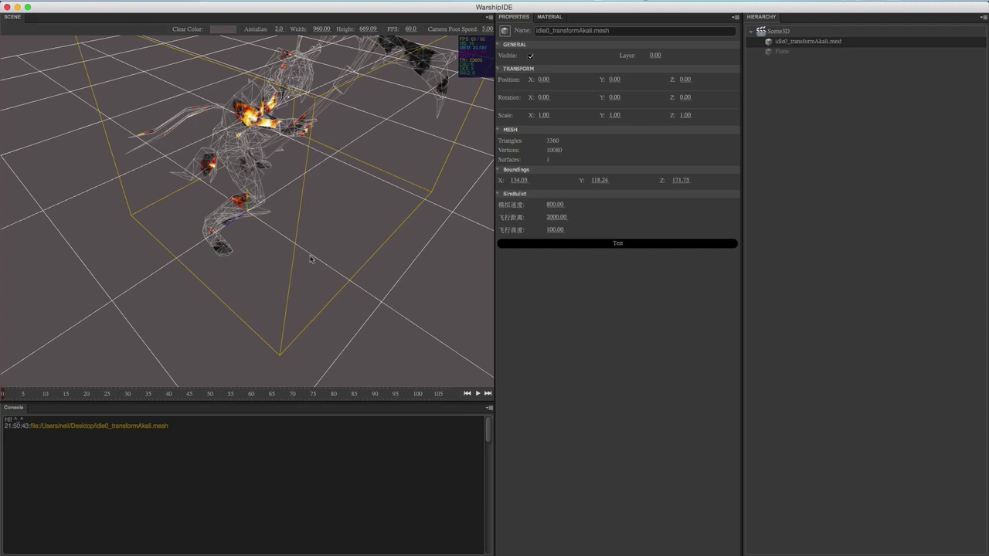
{"action": "left_click", "coordinate": [390, 319]}
{"action": "left_click", "coordinate": [239, 135]}
{"action": "left_click", "coordinate": [333, 286]}
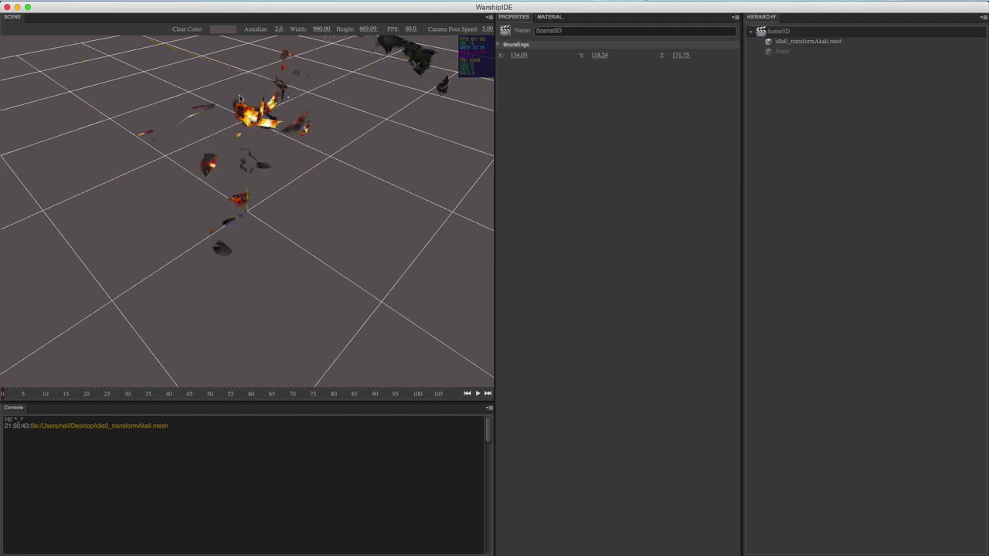
{"action": "left_click", "coordinate": [252, 91]}
{"action": "middle_click_drag", "start_coordinate": [249, 193], "coordinate": [249, 114]}
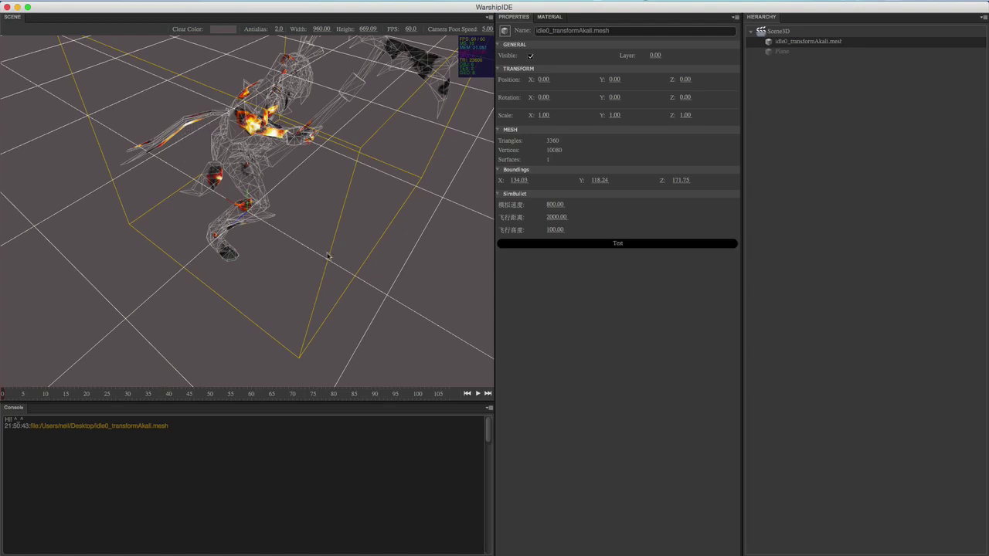
{"action": "left_click", "coordinate": [192, 276]}
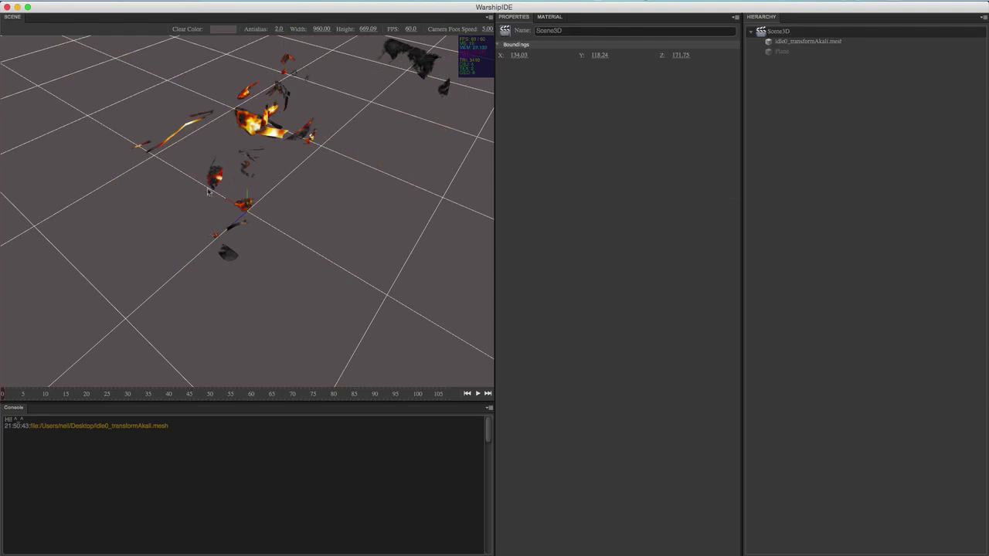
{"action": "left_click", "coordinate": [226, 171]}
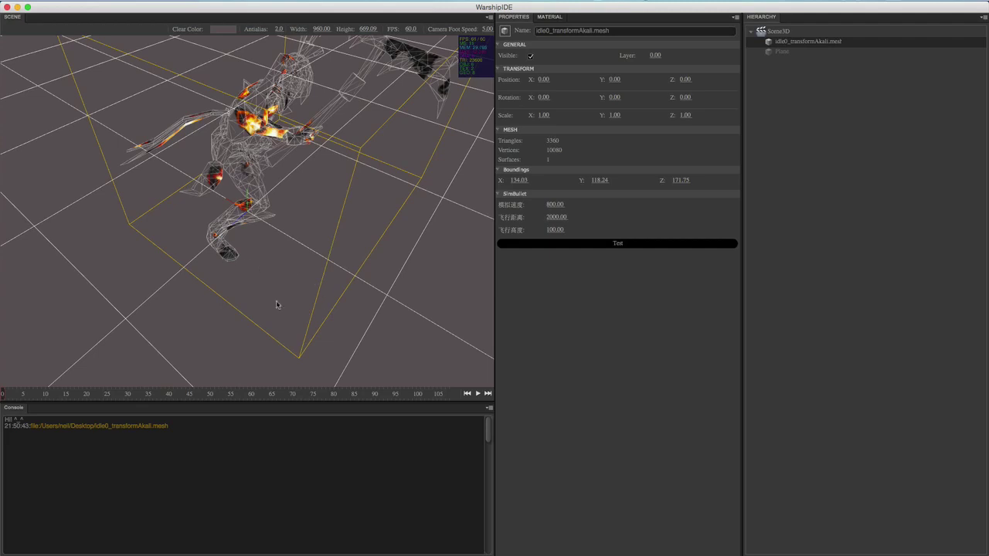
{"action": "left_click", "coordinate": [304, 326]}
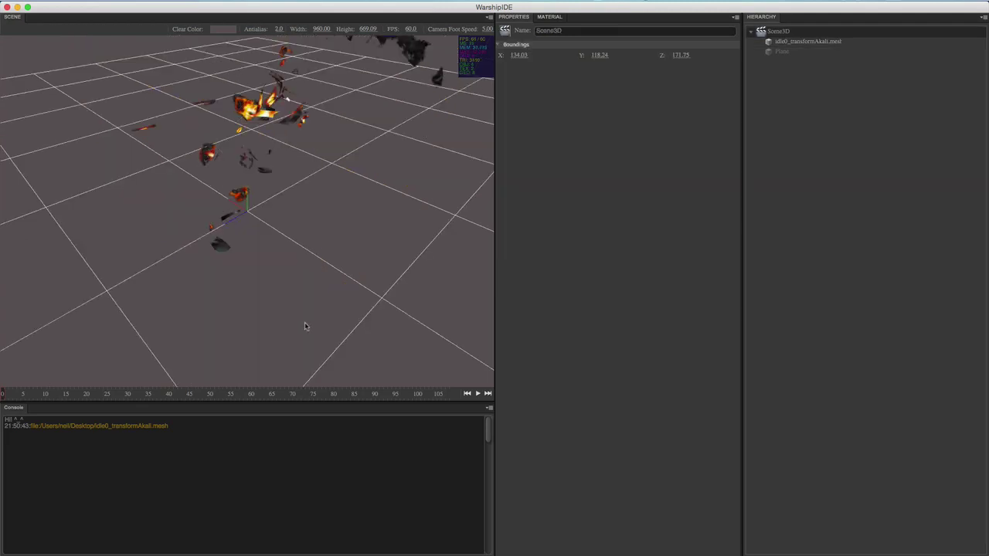